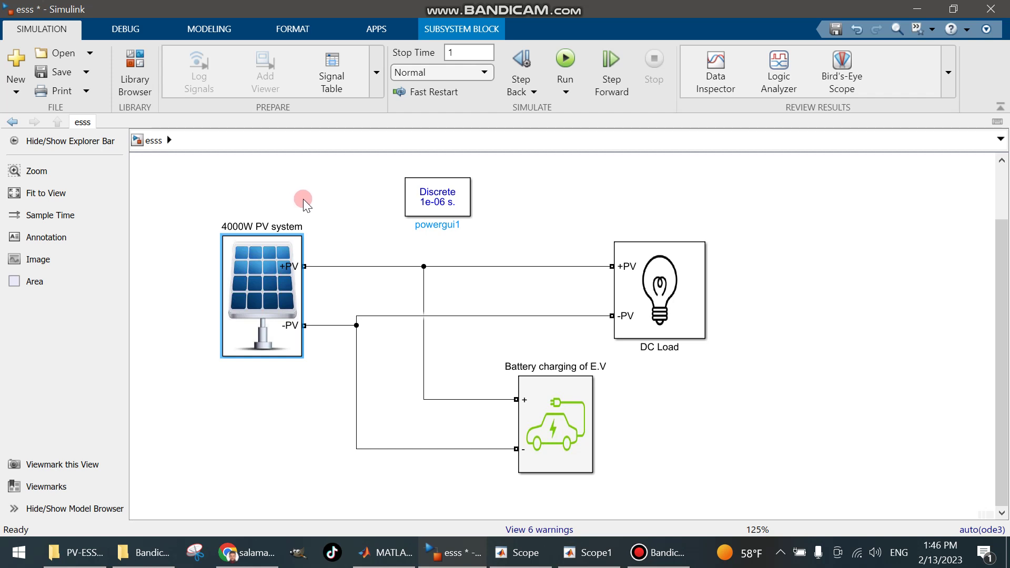
Step: Move DC Load left and resize it narrower and taller, with Battery charging of E.V aligned beneath it
left_click_drag(676, 291, 568, 292)
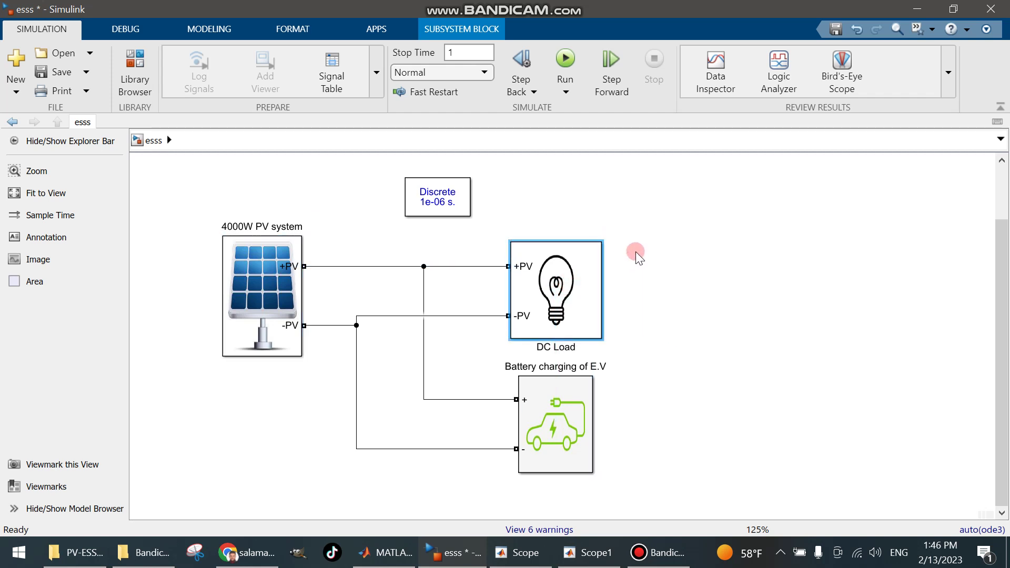
left_click(583, 418)
left_click_drag(567, 410, 554, 411)
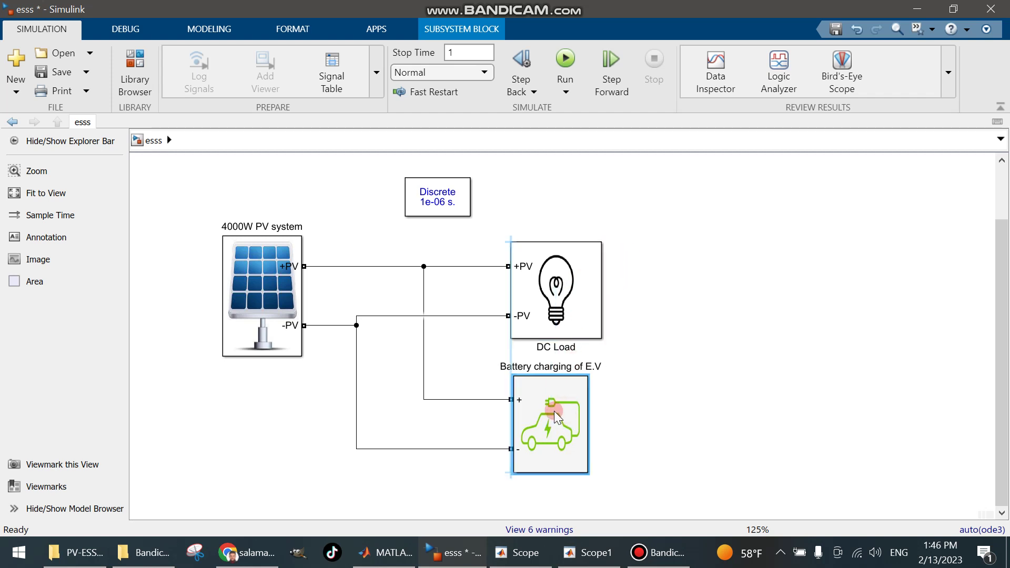
left_click(572, 288)
left_click_drag(601, 241, 593, 237)
left_click(619, 255)
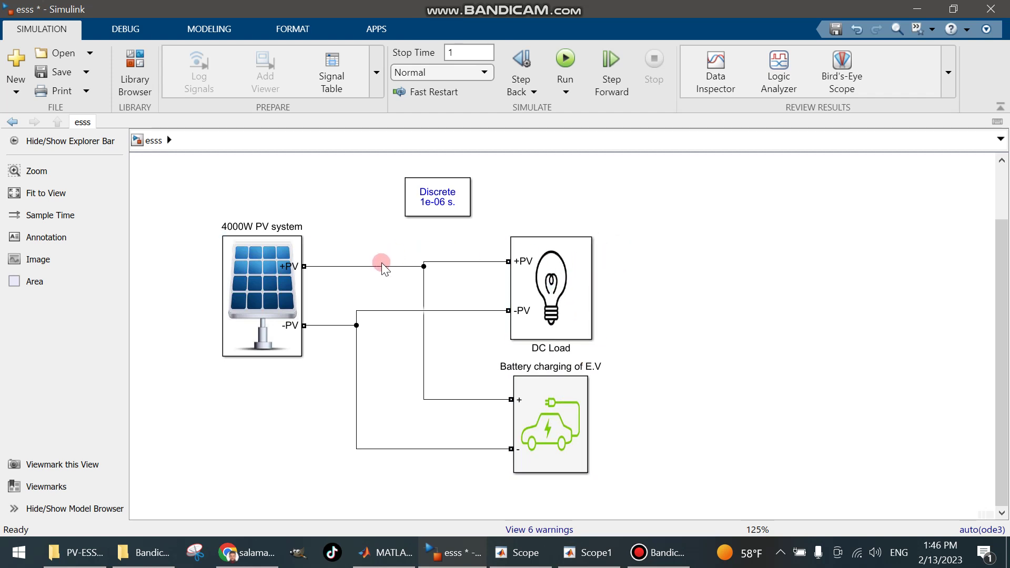
Step: Raise the +PV and -PV wire segments so they meet the DC Load block
left_click_drag(381, 264, 385, 262)
left_click(369, 232)
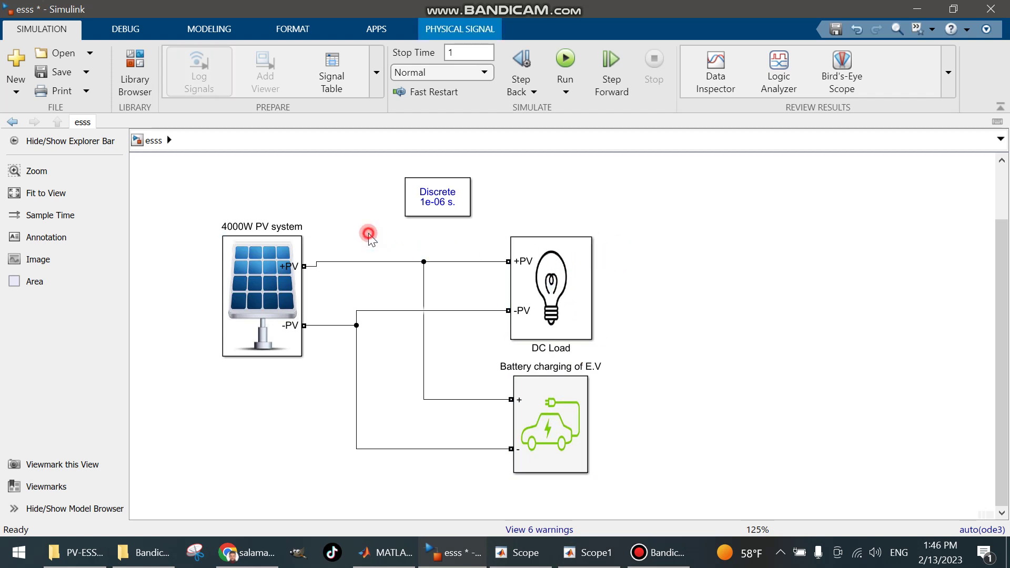
left_click_drag(328, 323, 332, 311)
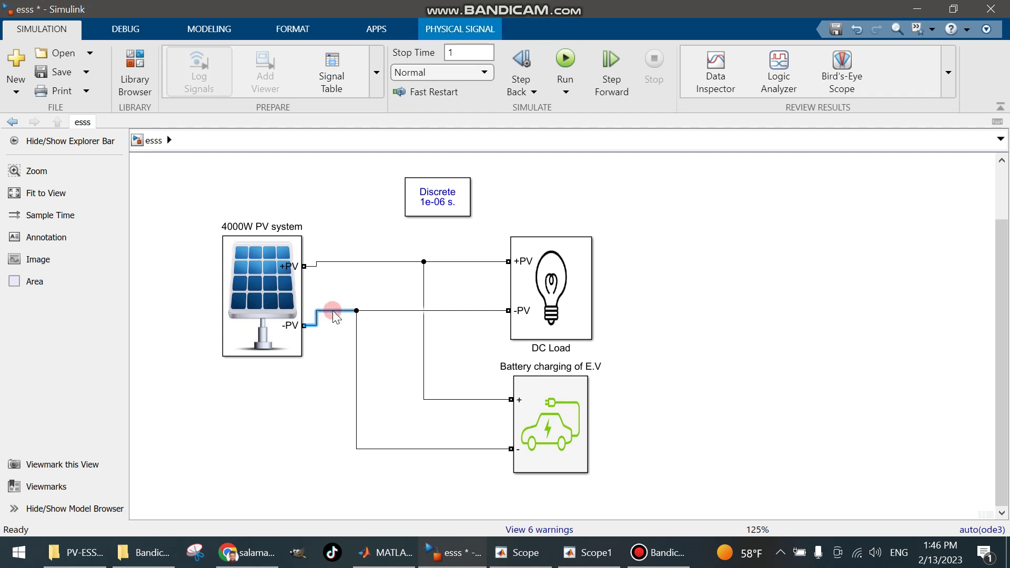
left_click(342, 219)
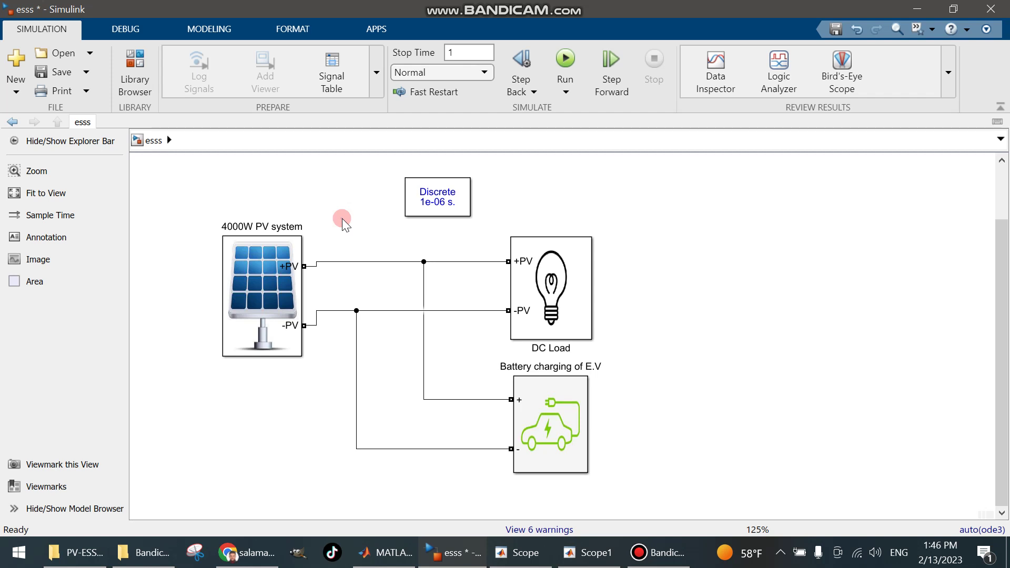
left_click(261, 272)
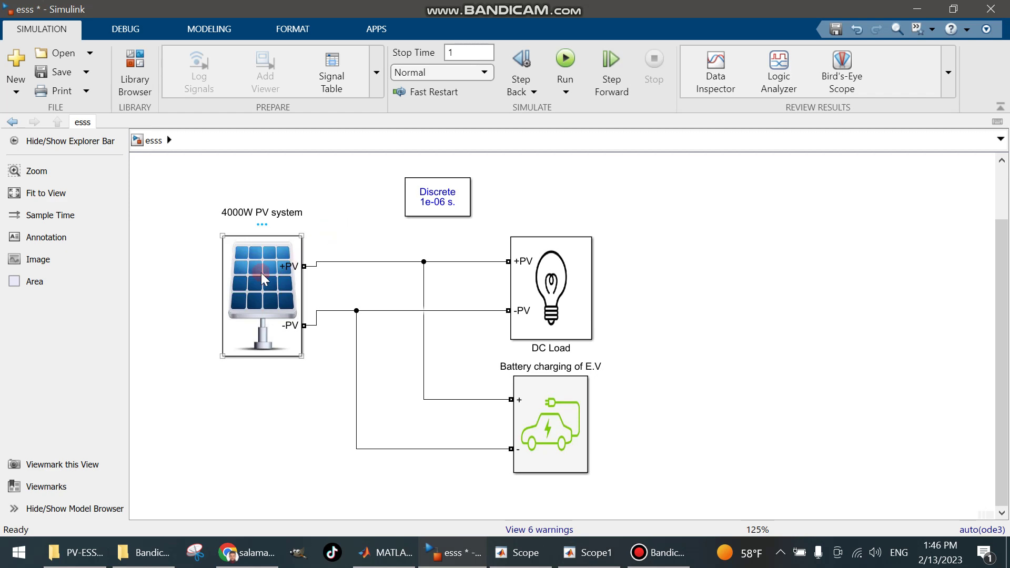
Step: Plot the I-V and P-V curves of the PV Array (2 parallel strings, 10 Kyocera KC200GT modules)
double_click(261, 269)
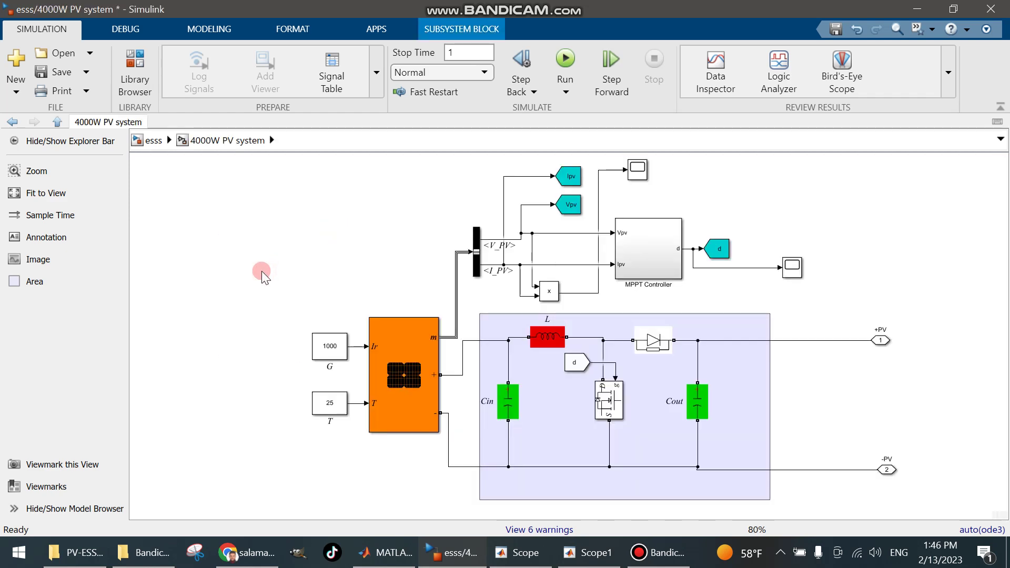
double_click(374, 357)
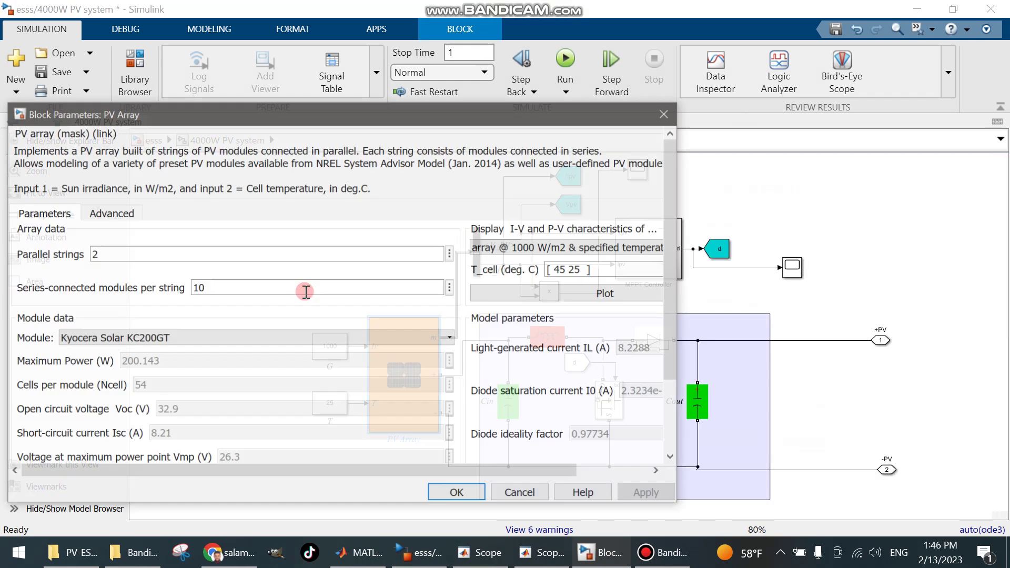
double_click(128, 253)
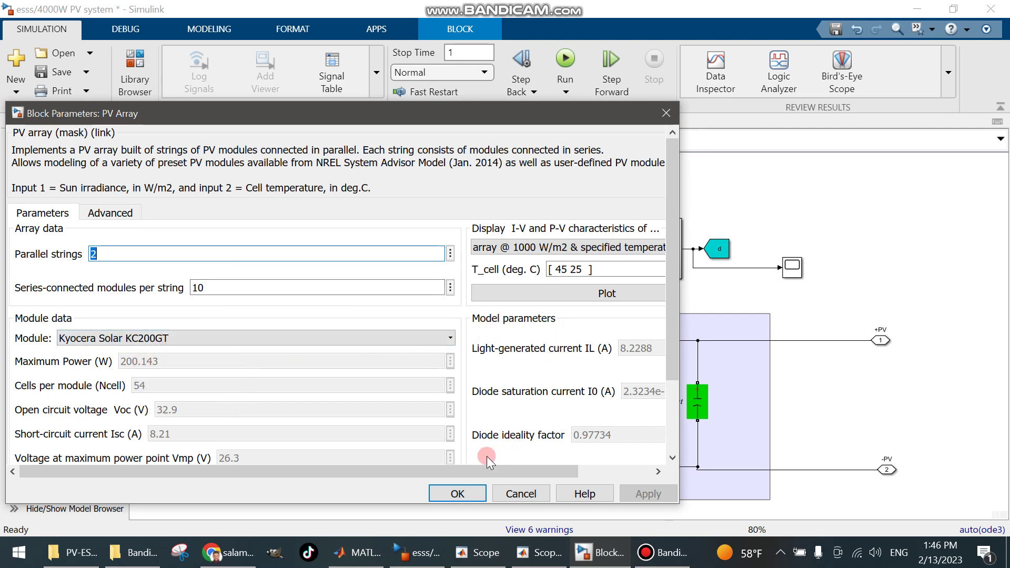
left_click_drag(457, 471, 532, 471)
left_click(505, 293)
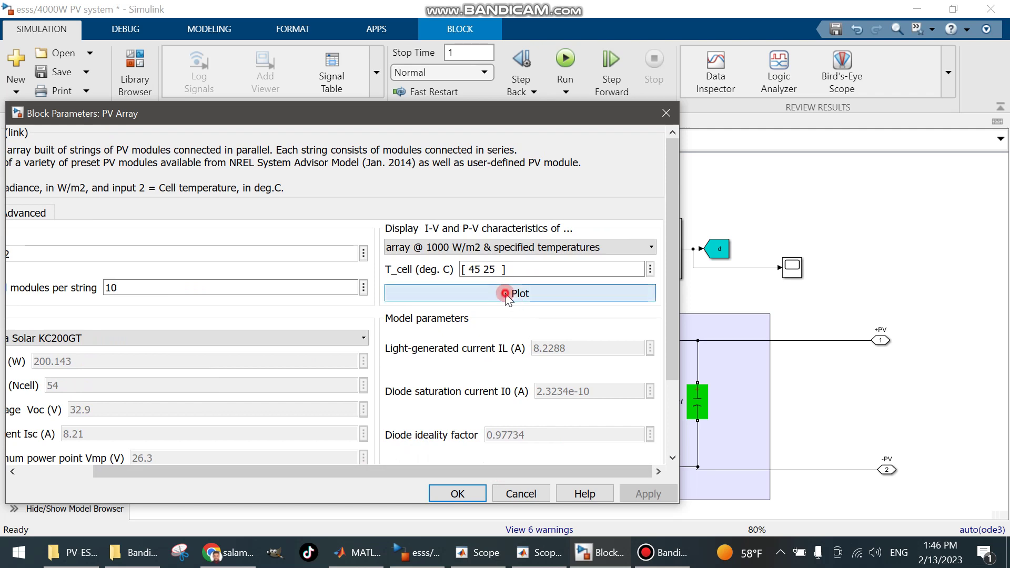
Step: Maximize the figure, mark the 25°C peaks at 263 V, 15.22 A and 4002.86 W, then close it
left_click(650, 13)
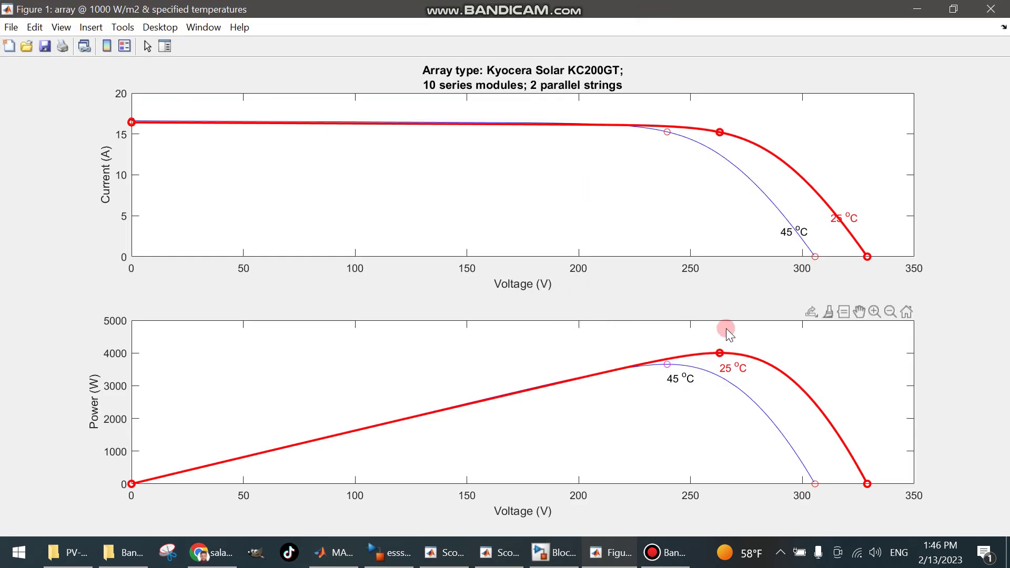
left_click(721, 130)
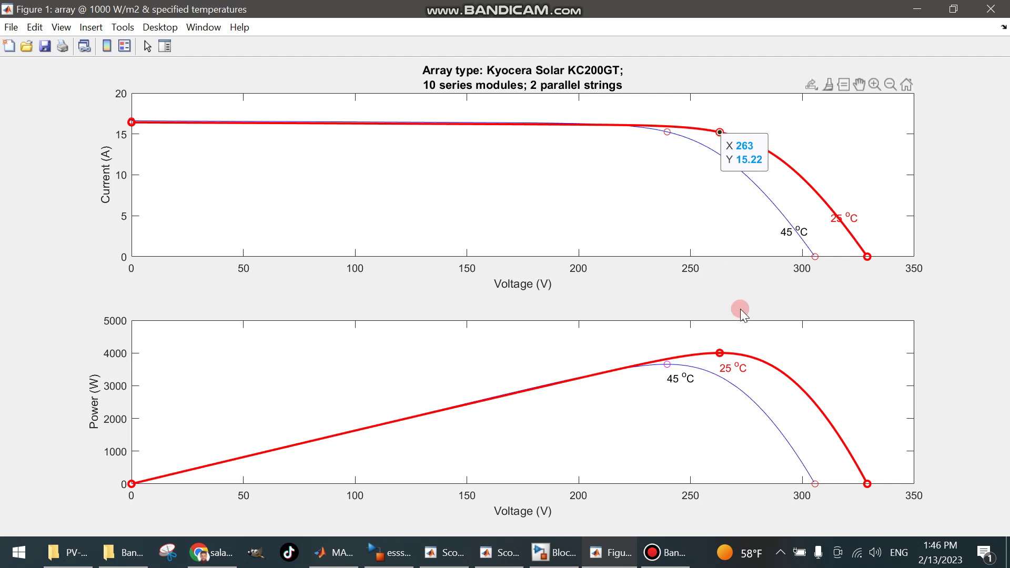
left_click(718, 353)
left_click(857, 225)
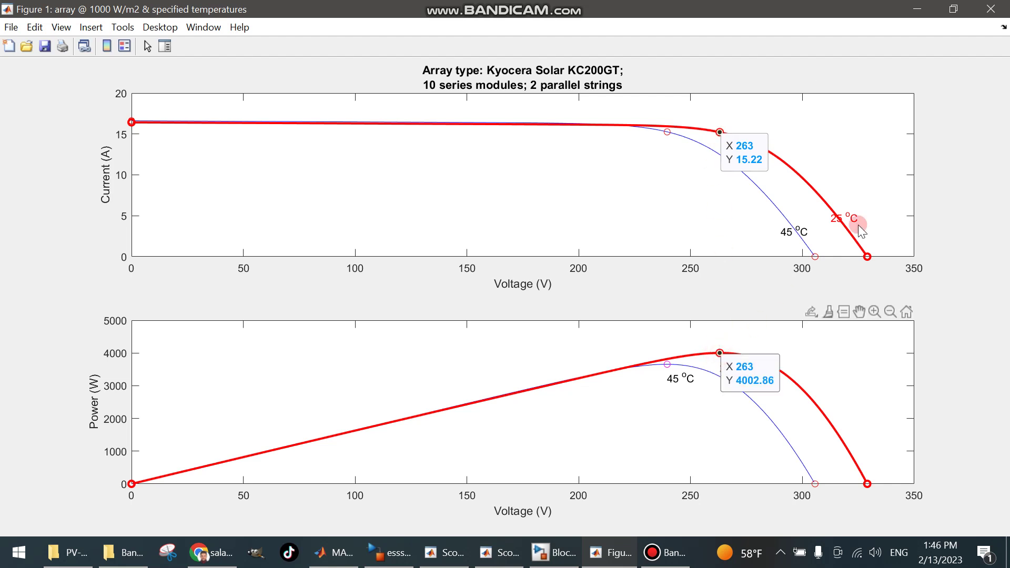
left_click(990, 9)
Step: Close the PV Array parameters and inspect the MPPT Controller's blocks before returning to the PV system
left_click(676, 117)
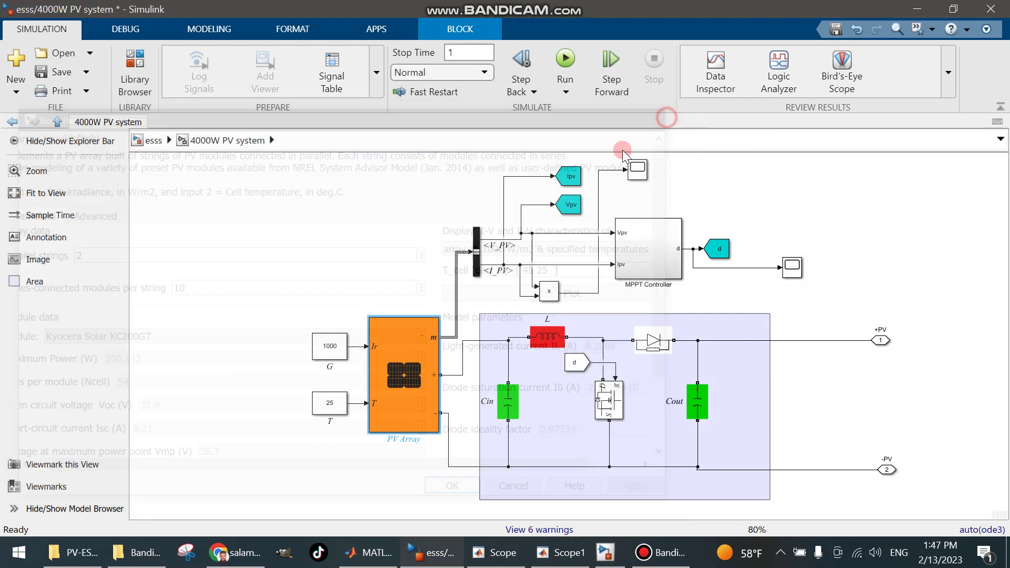
double_click(636, 247)
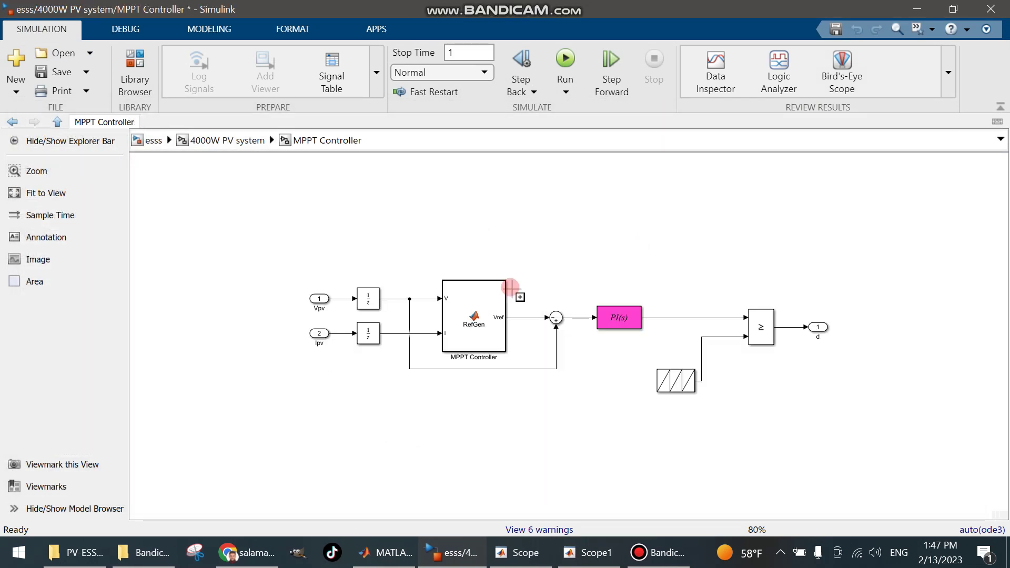
left_click_drag(273, 219, 845, 387)
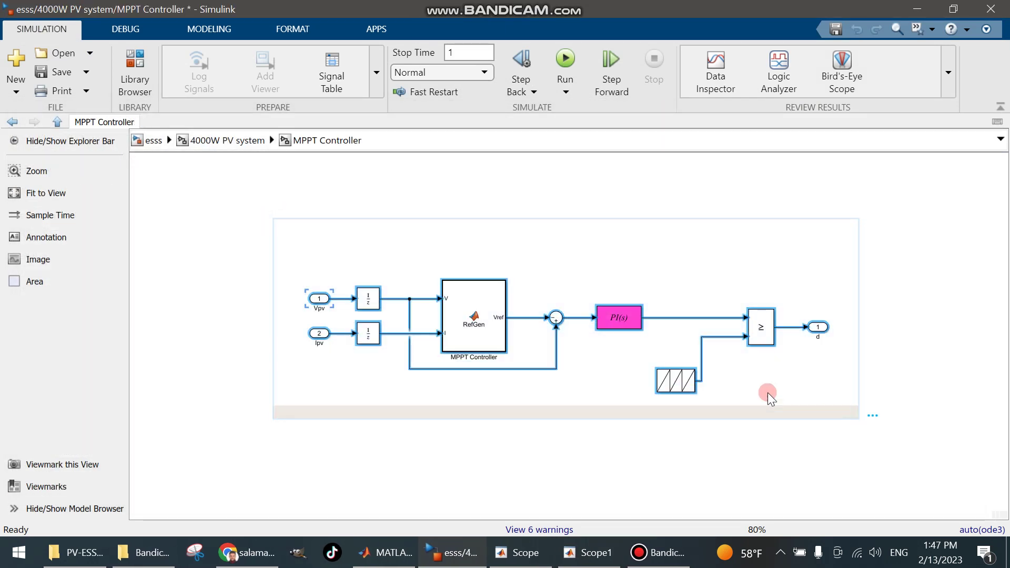
left_click(238, 147)
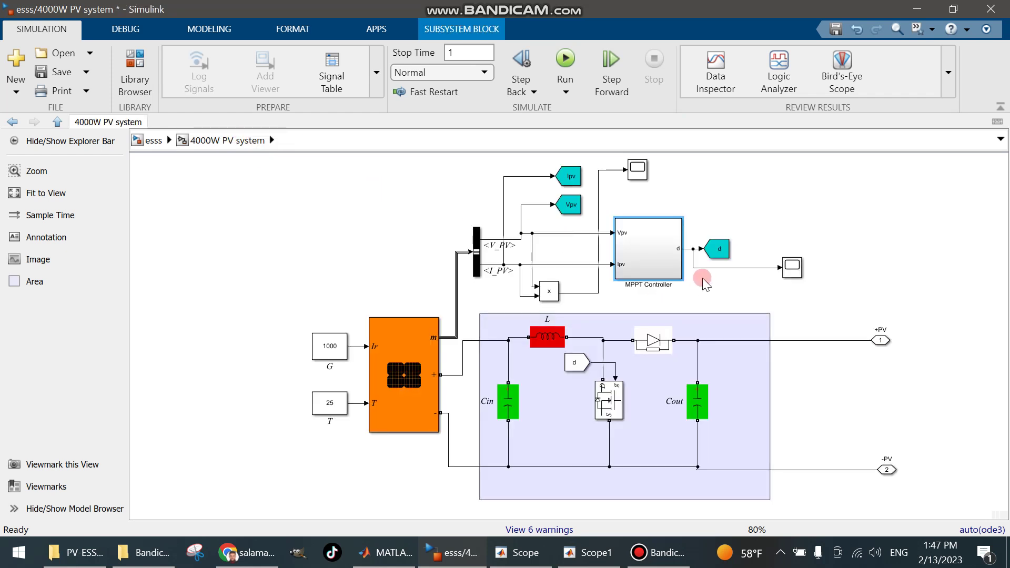
Step: Select the boost converter parts in turn: inductor L, PV Array, Cin, Cout, Diode and Mosfet
left_click(546, 339)
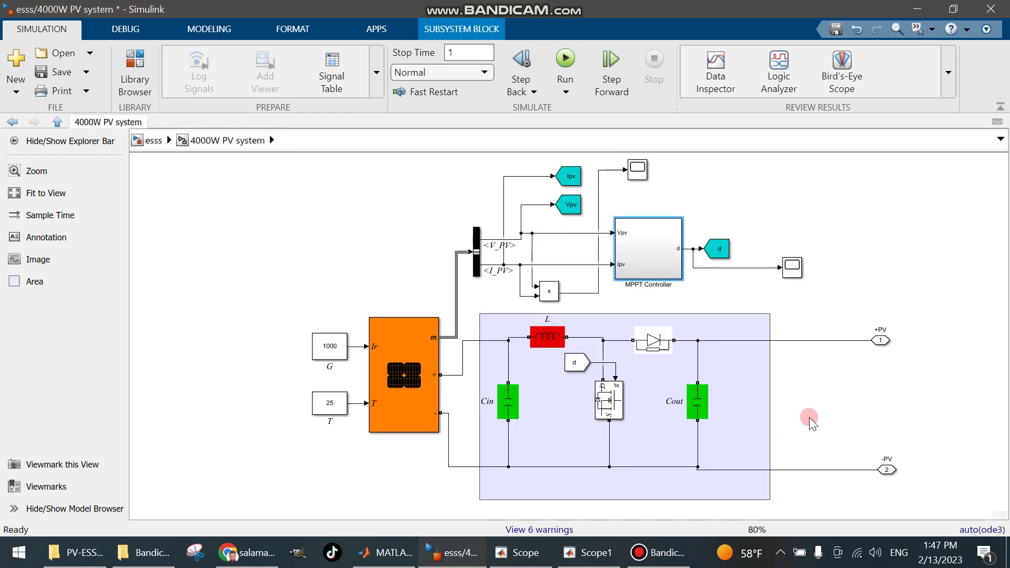
left_click(421, 384)
left_click(497, 390)
left_click(534, 341)
left_click(508, 404)
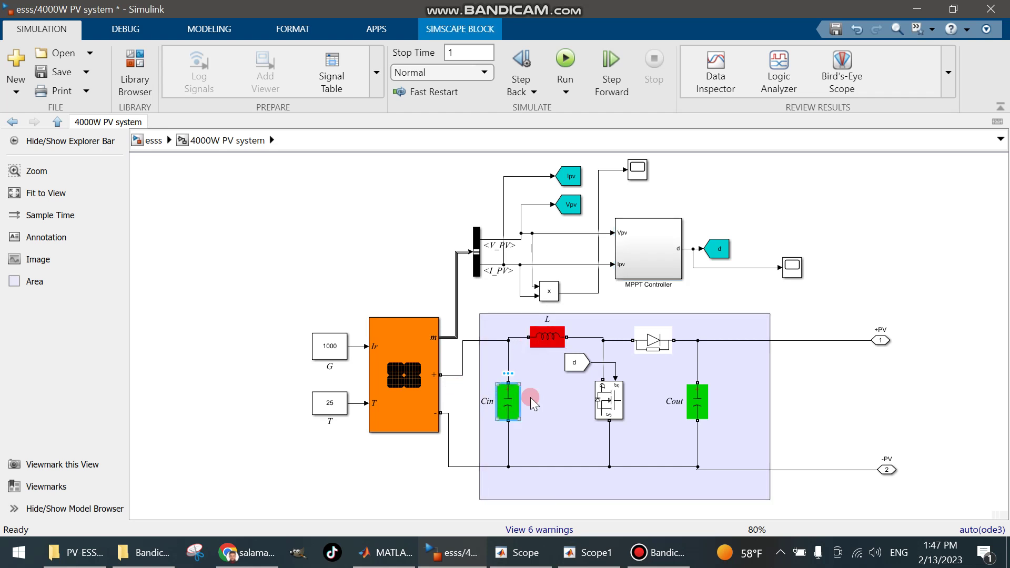
left_click(716, 401)
left_click(704, 400)
left_click(662, 341)
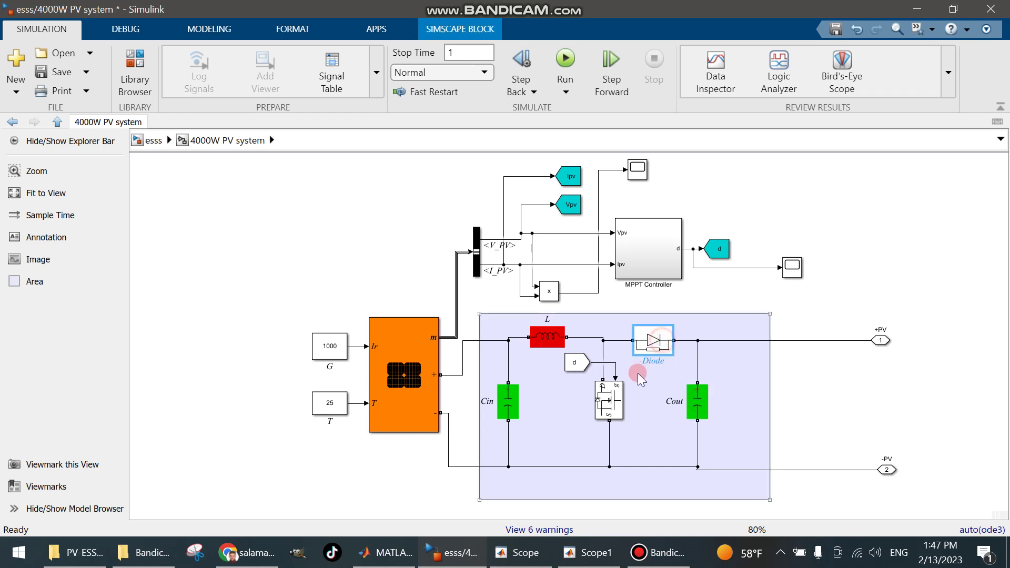
left_click(610, 391)
left_click(609, 376)
left_click(605, 391)
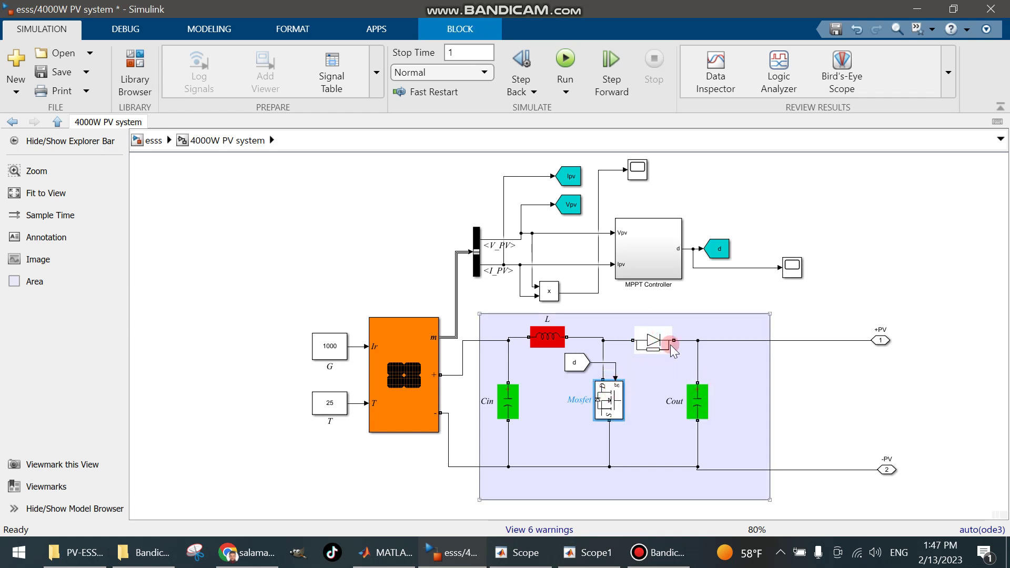
Step: Select the d duty-cycle Goto tag, then go back to the top-level esss model
left_click(718, 248)
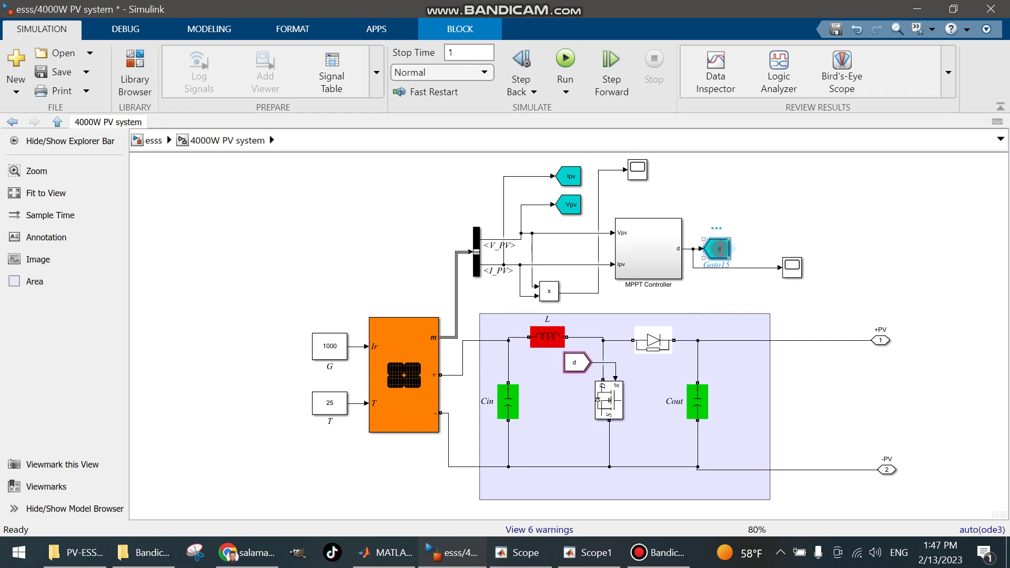
left_click(271, 142)
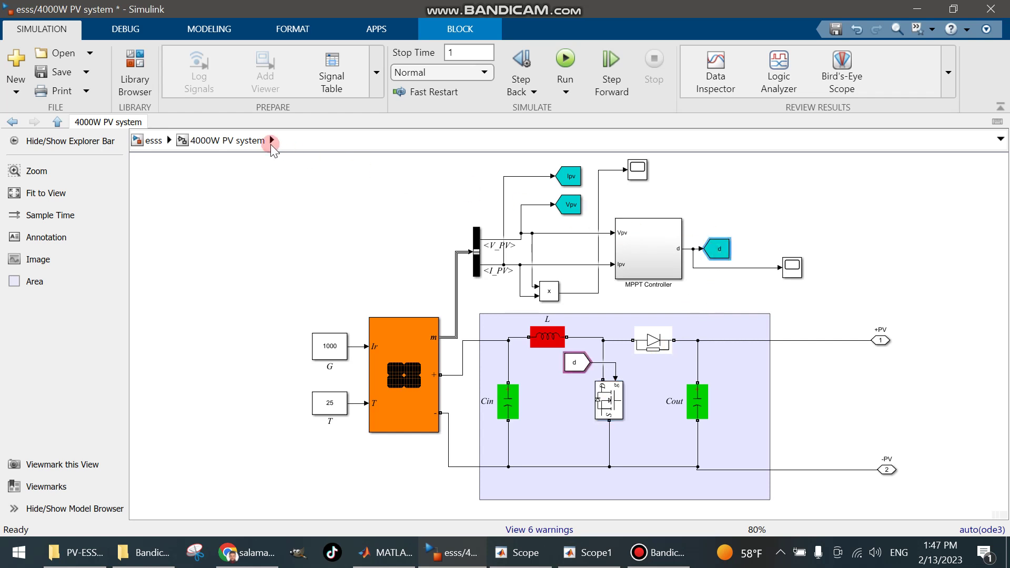
left_click(176, 143)
Step: Peek inside the DC Load subsystem and go back to the esss top level
left_click(542, 436)
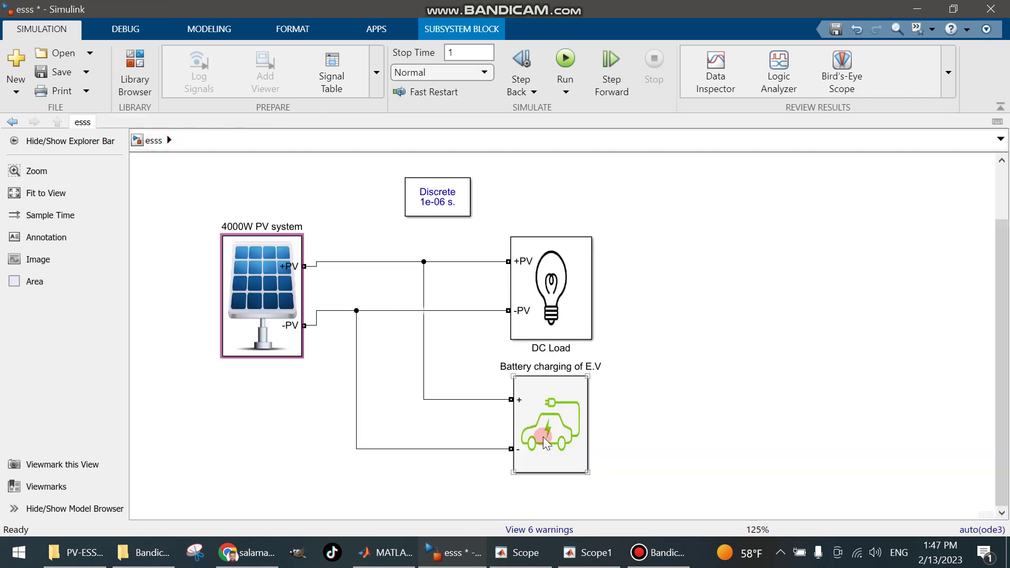
double_click(559, 304)
left_click(153, 142)
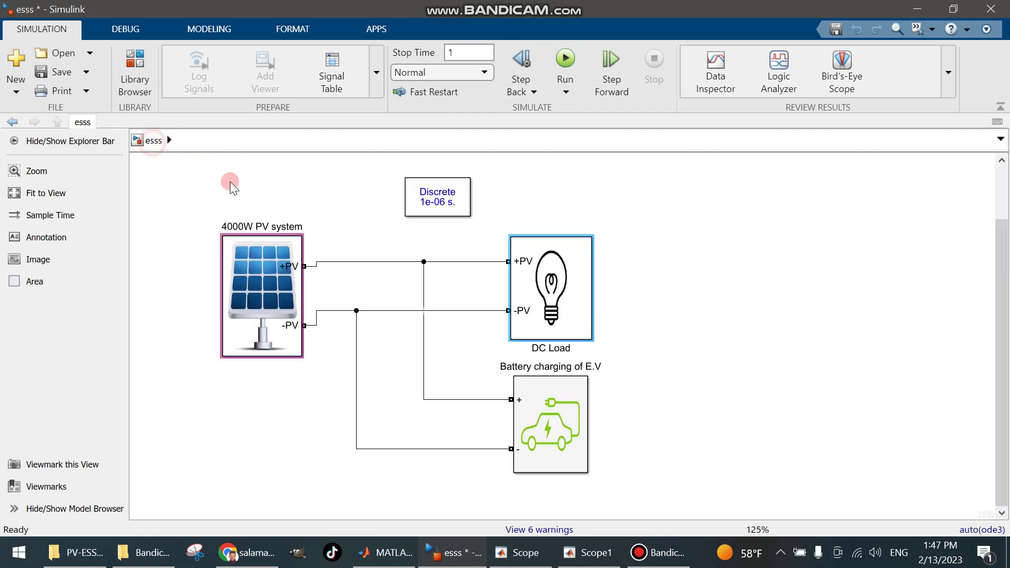
Step: Open Battery charging of E.V and inspect its converter blocks, E.V Controller and SOC tag
left_click(534, 425)
double_click(545, 419)
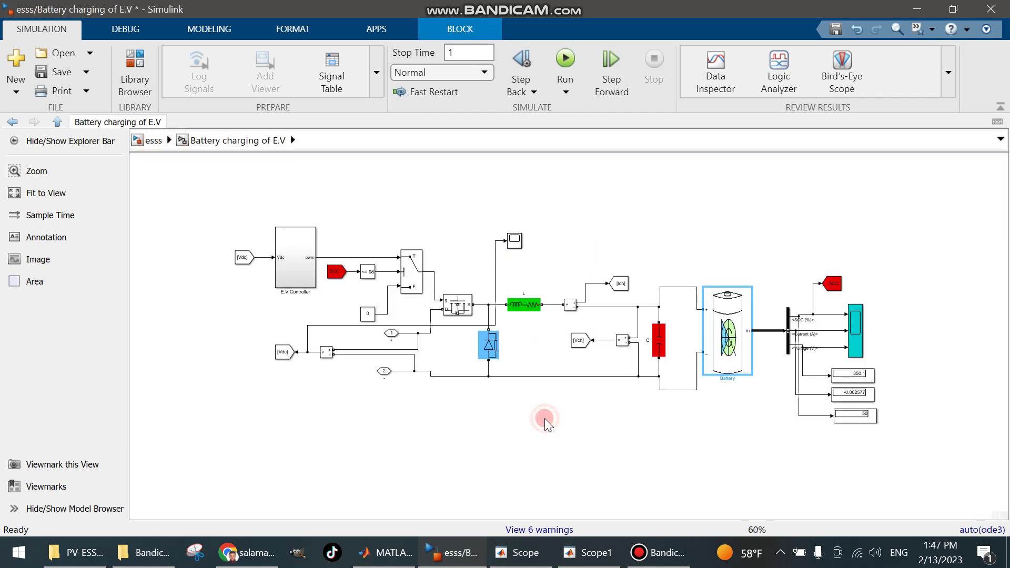
left_click(789, 328)
left_click_drag(446, 251, 692, 475)
left_click(327, 247)
left_click_drag(214, 203, 277, 247)
scroll(289, 250, "up", 5)
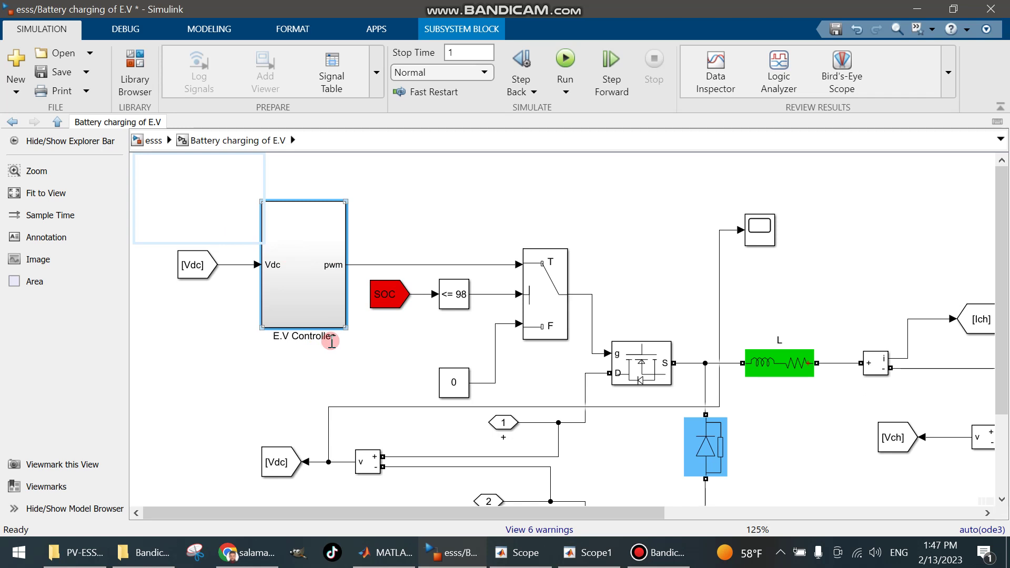
scroll(328, 339, "down", 3)
left_click(376, 311)
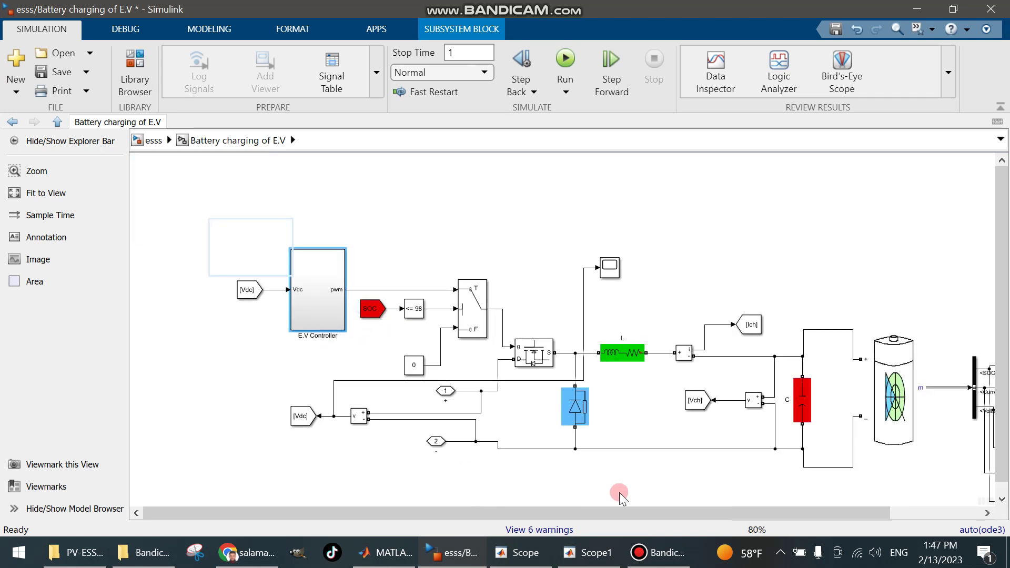
scroll(649, 510, "right", 3)
Step: Review the Battery parameters: Lithium-Ion, 325 V nominal, 60 Ah, 50% initial SOC, 30 s response
double_click(800, 383)
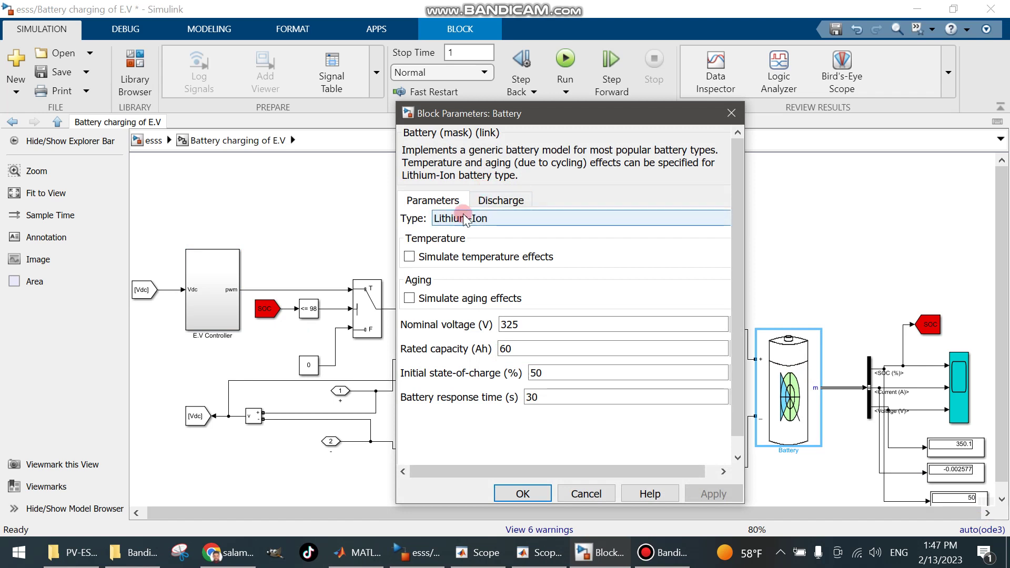
left_click_drag(577, 116, 594, 102)
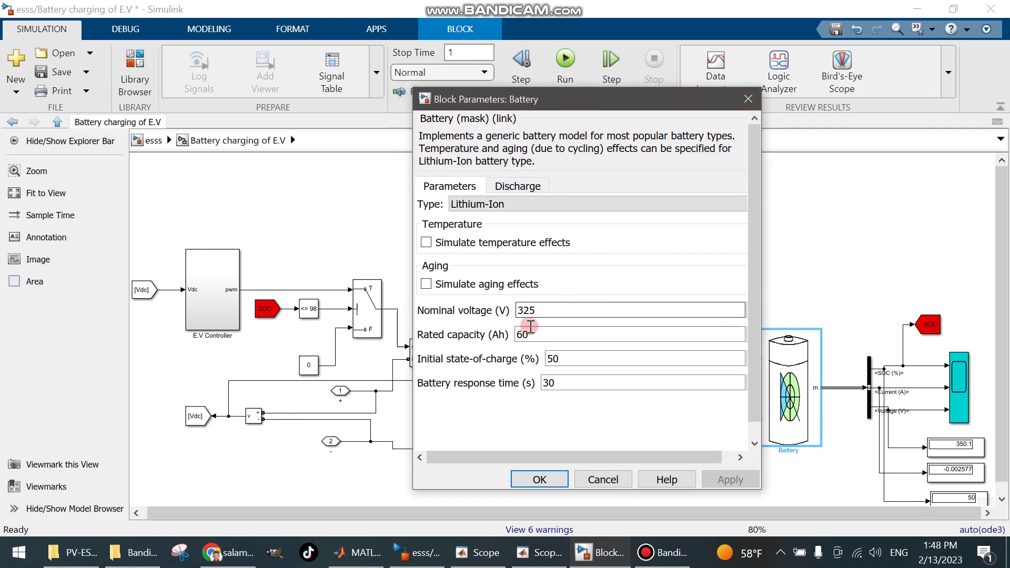
left_click(526, 310)
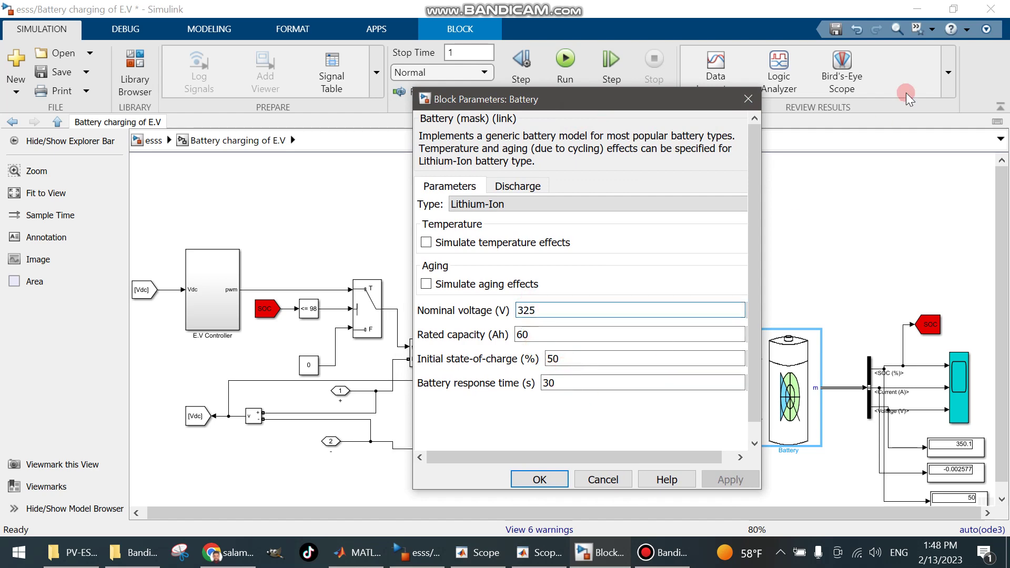
Step: Close the battery parameters, run the esss simulation from the top level, and reopen 4000W PV system
left_click(748, 99)
left_click(164, 140)
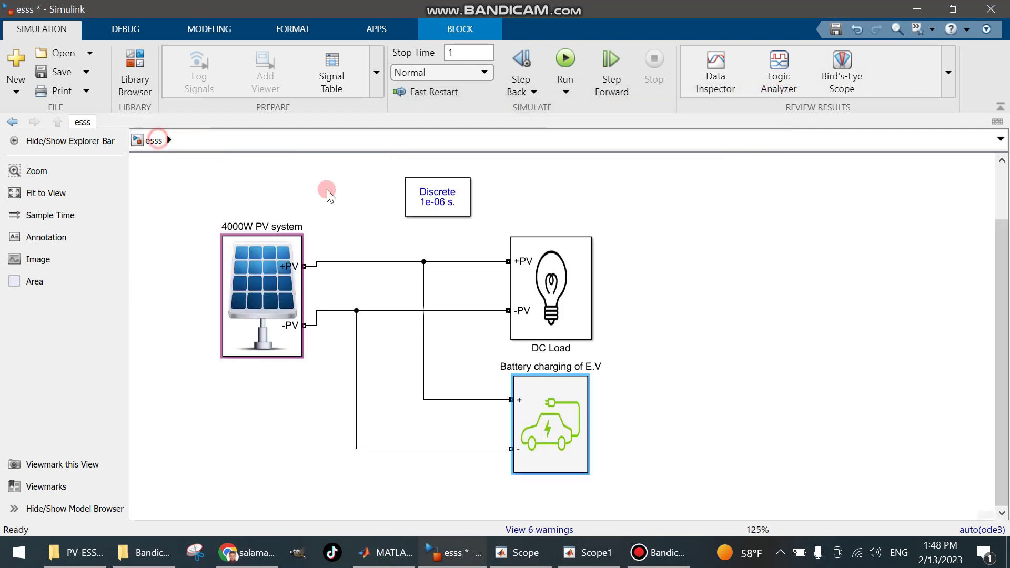
left_click(565, 57)
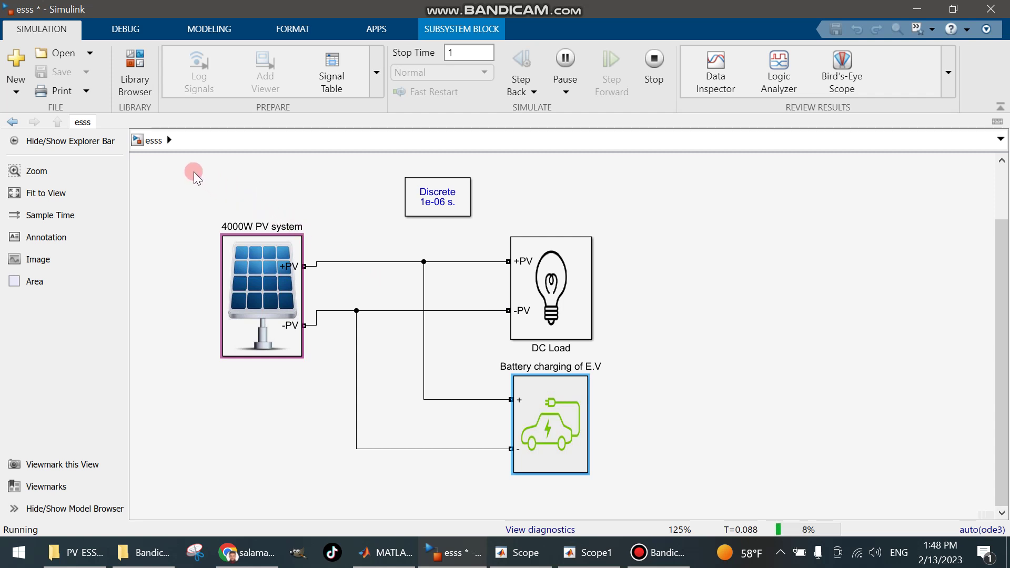
left_click_drag(367, 220, 615, 465)
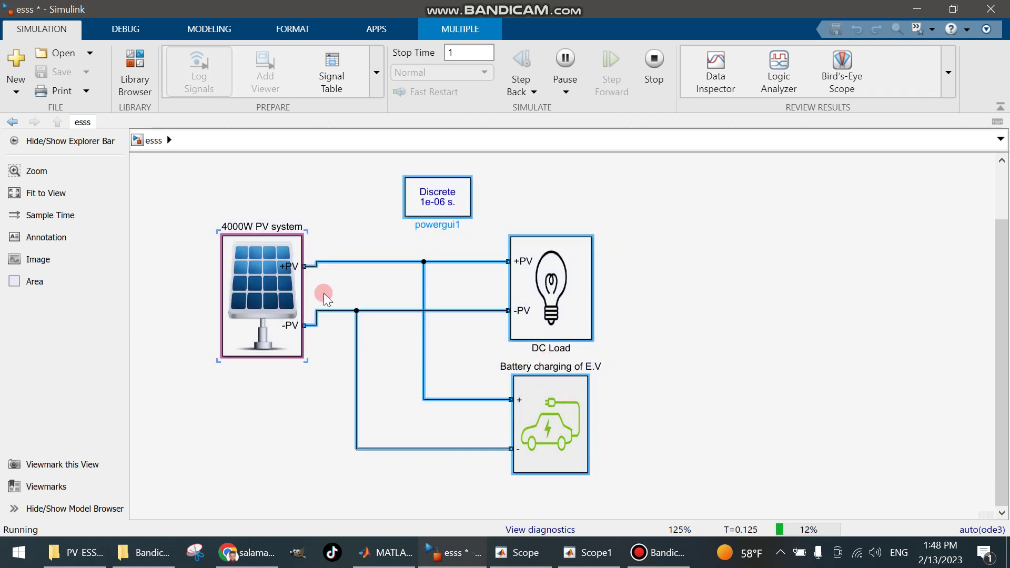
double_click(257, 261)
Step: Change the irradiance constant G from 1000 to 500
left_click(331, 343)
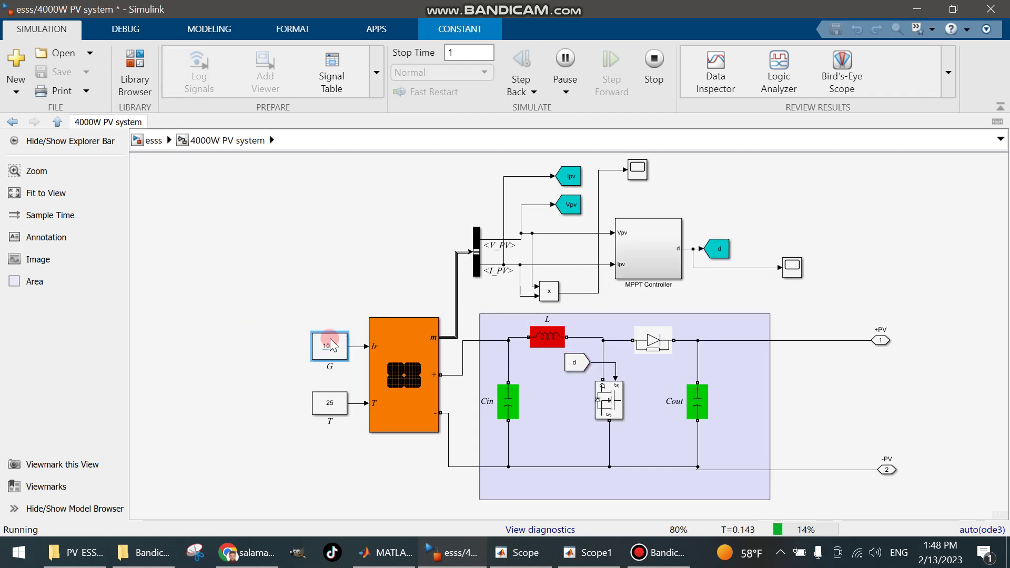
scroll(337, 339, "up", 2)
scroll(340, 337, "up", 2)
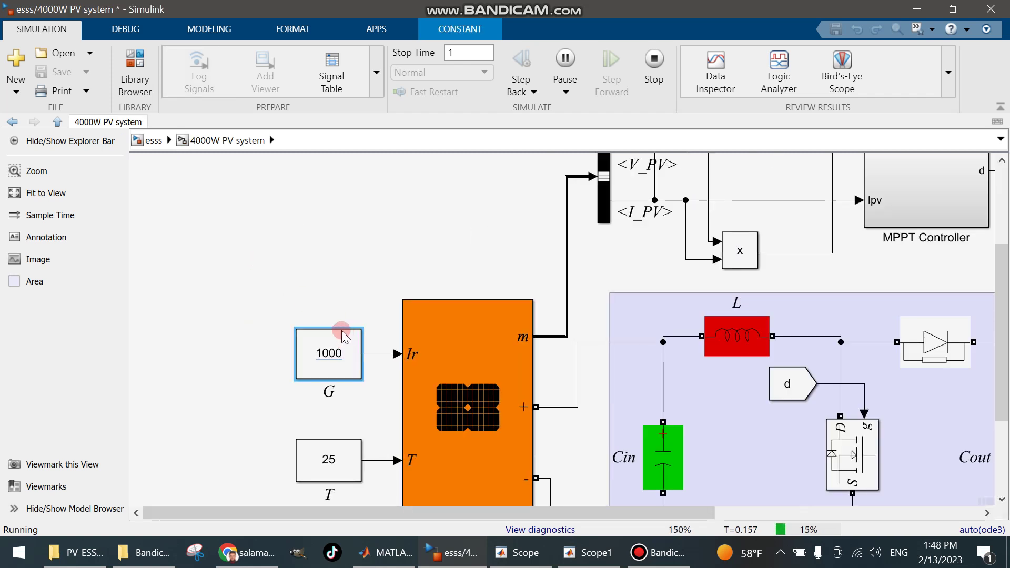
scroll(340, 332, "down", 5)
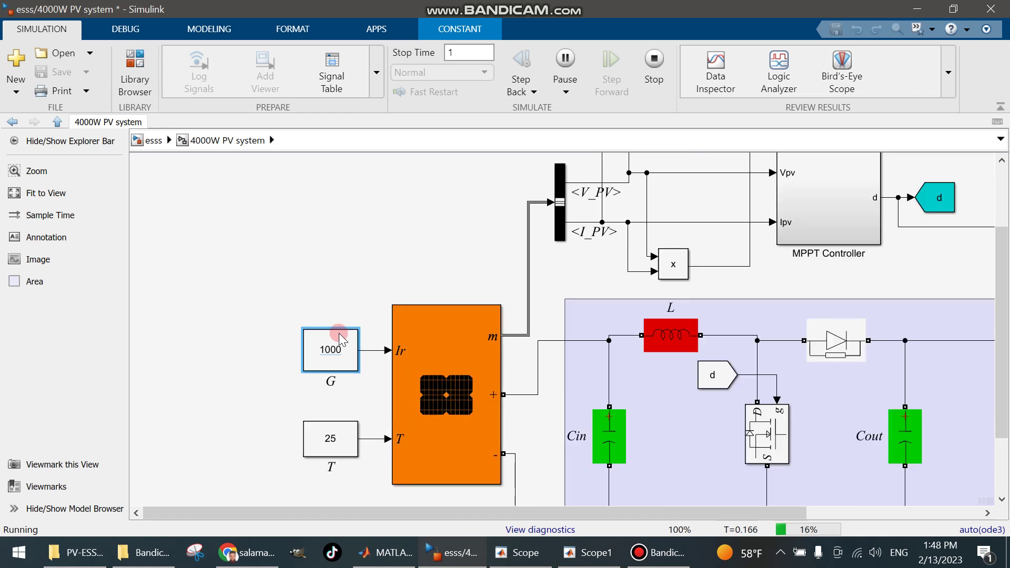
scroll(344, 333, "up", 3)
scroll(347, 337, "up", 1)
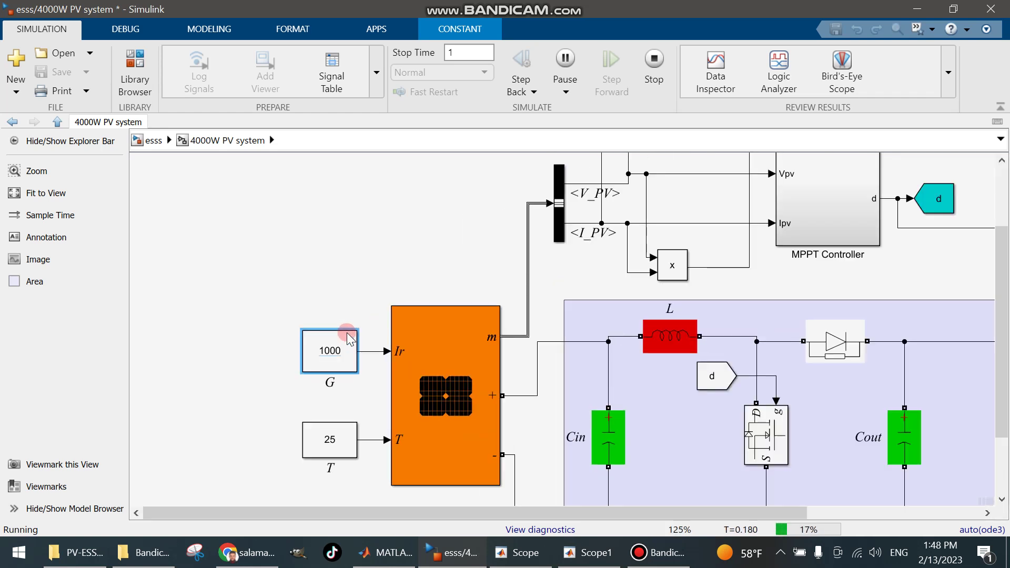
scroll(333, 343, "down", 2)
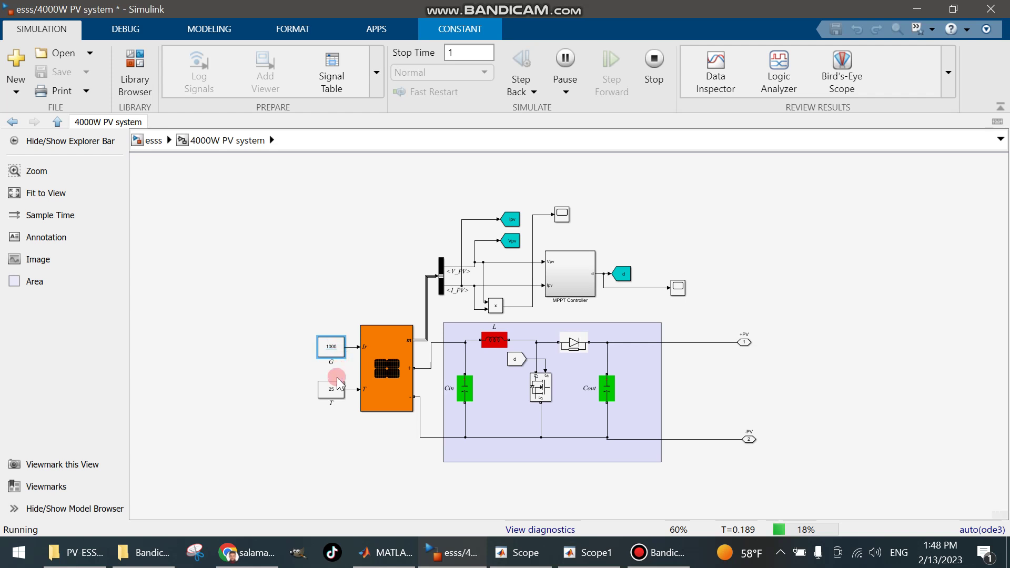
scroll(328, 389, "up", 2)
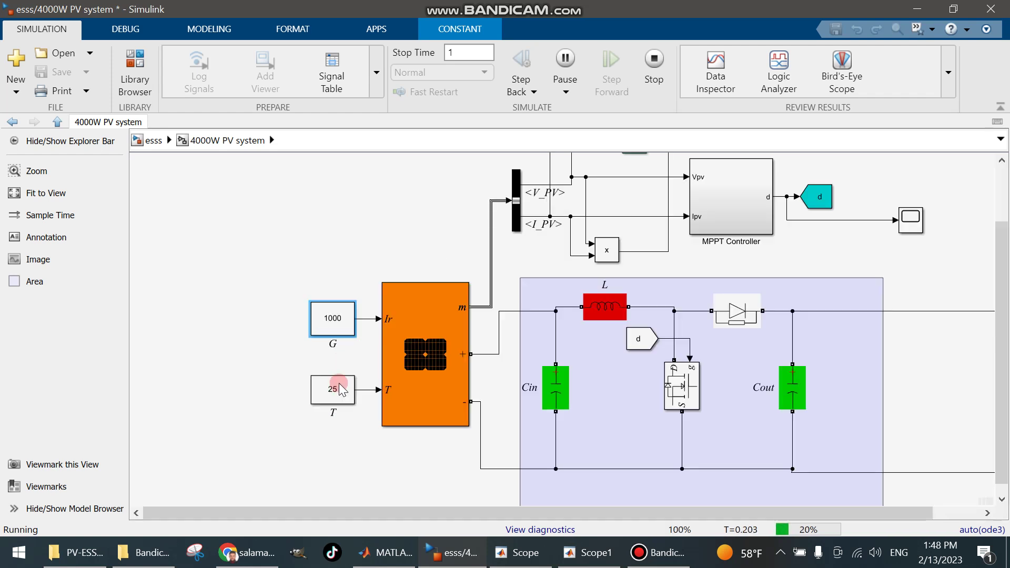
scroll(330, 343, "down", 2)
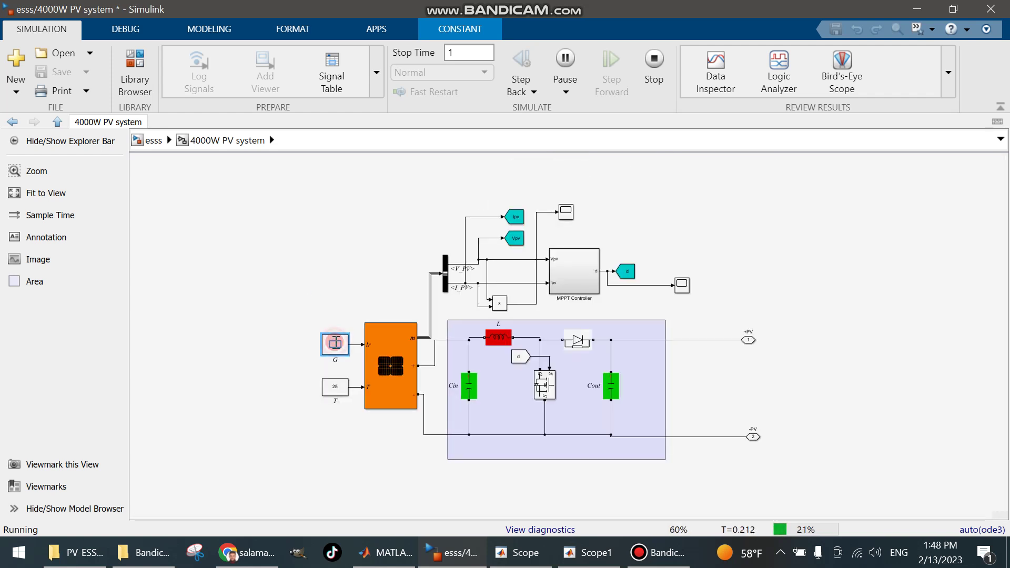
double_click(335, 343)
type("500")
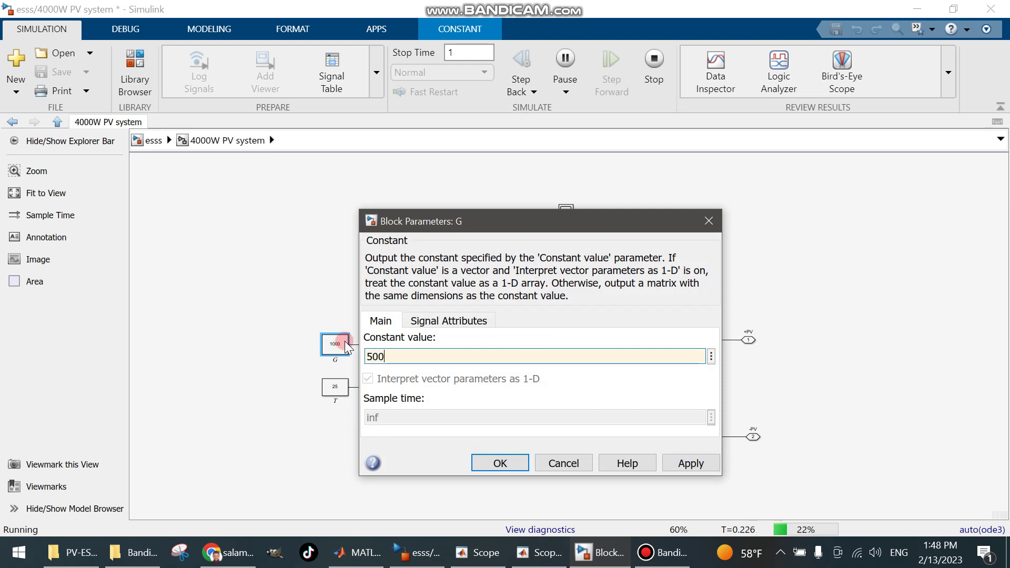
key("Return")
Step: Open Scope1 to view the PV power trace
scroll(567, 272, "up", 2)
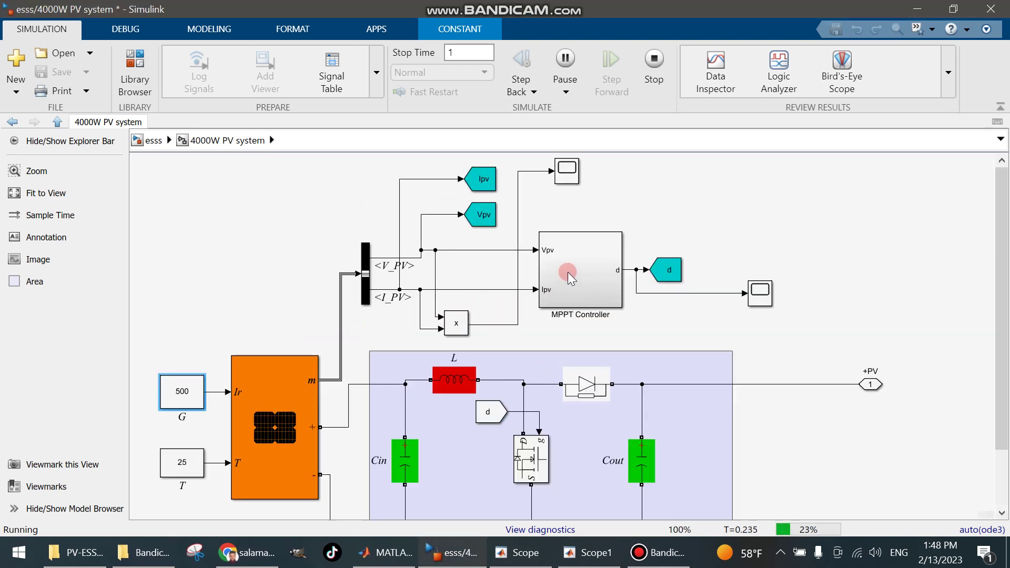
scroll(567, 273, "up", 1)
scroll(591, 267, "down", 1)
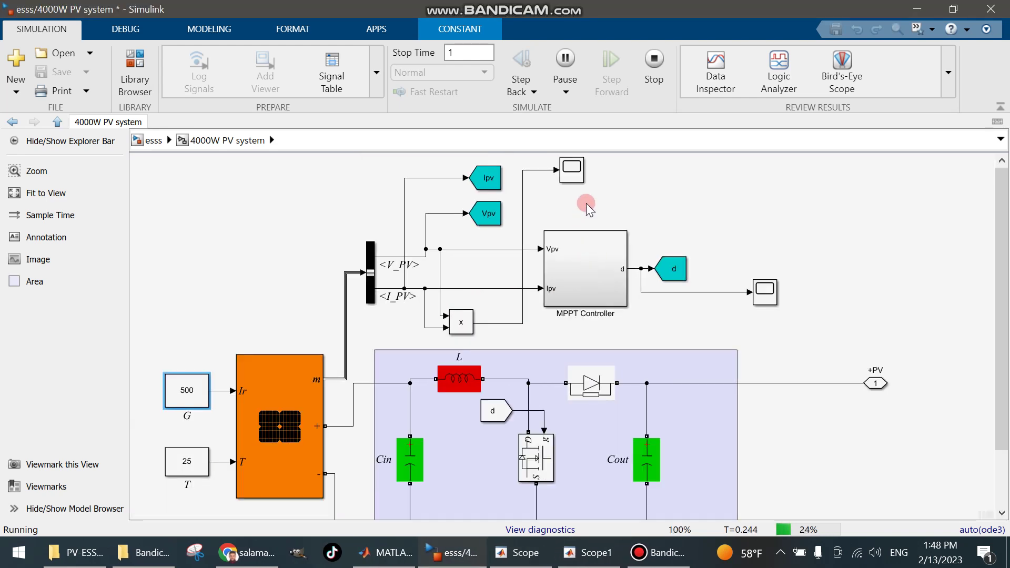
double_click(569, 175)
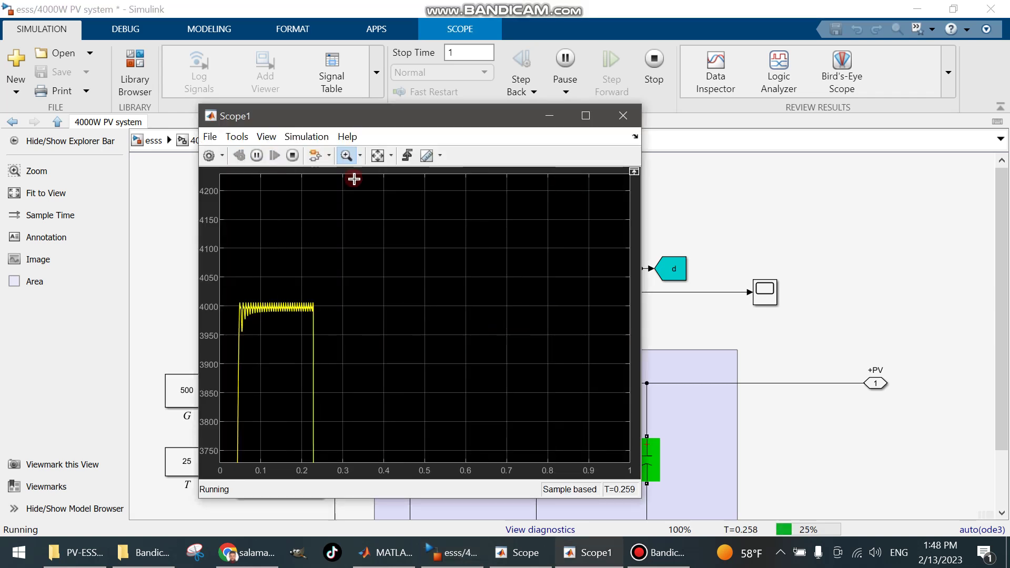
left_click(377, 155)
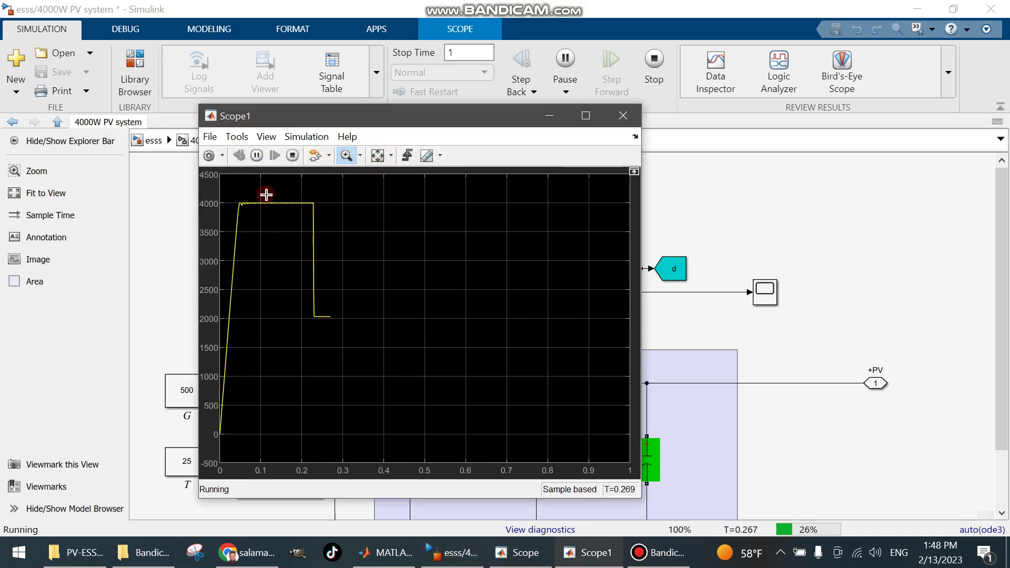
left_click_drag(265, 196, 301, 210)
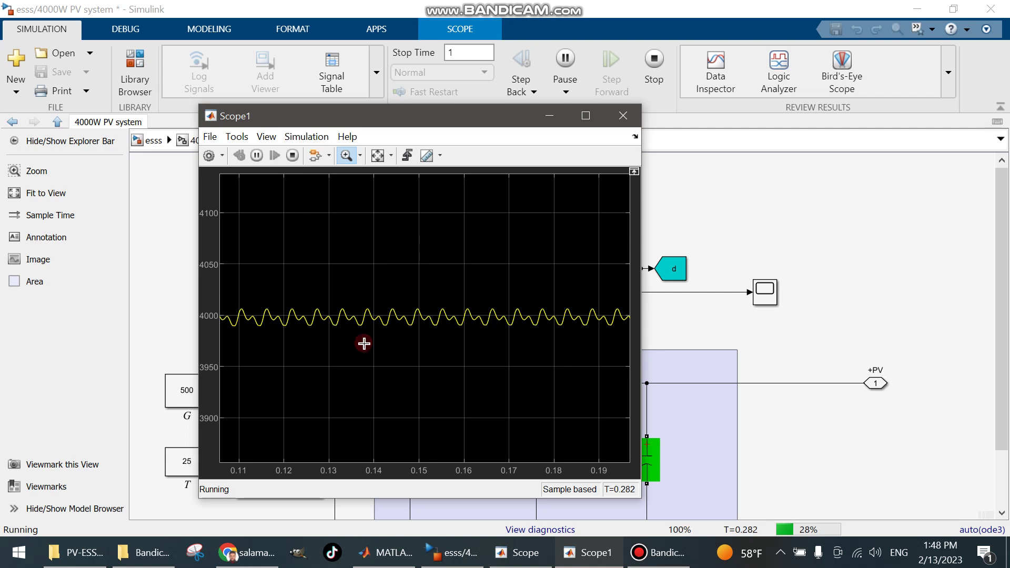
left_click(378, 159)
left_click_drag(361, 117, 456, 112)
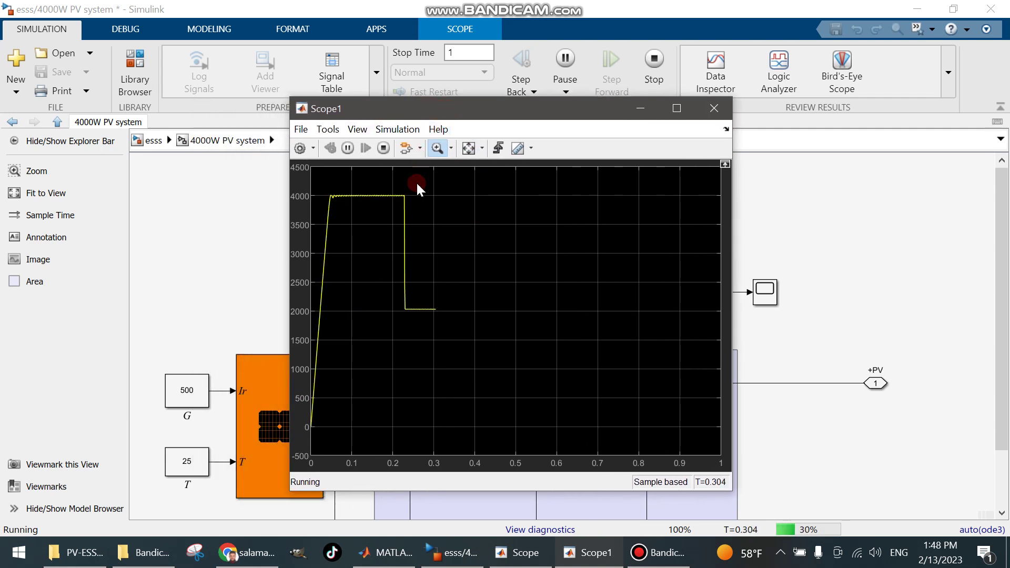
left_click(422, 300)
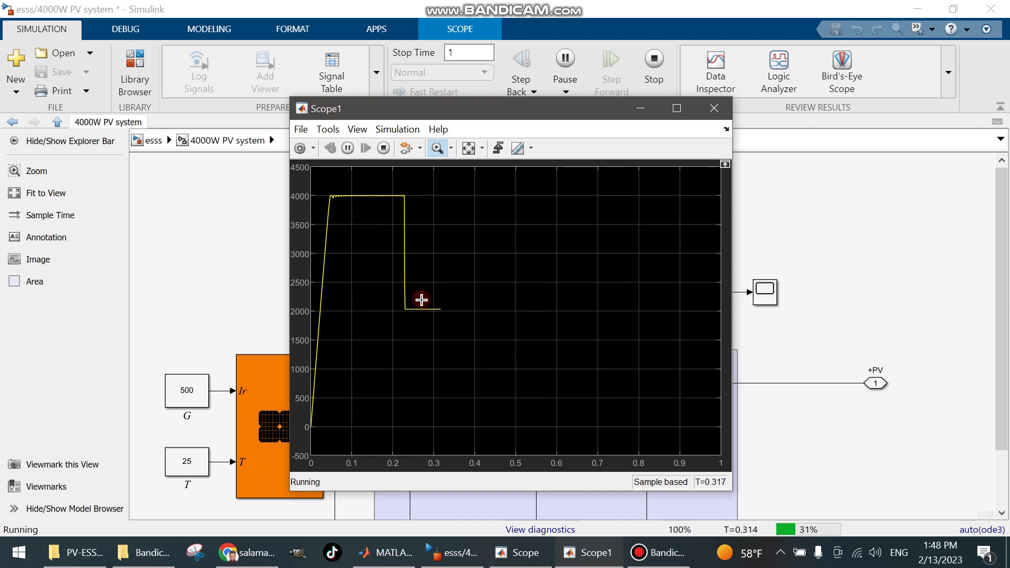
left_click_drag(421, 300, 463, 319)
left_click(473, 326)
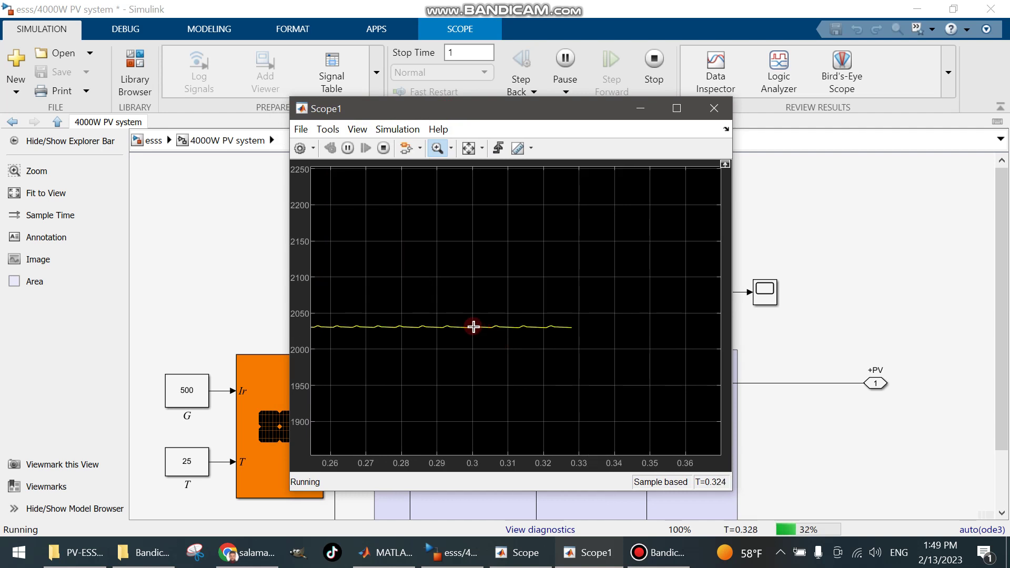
left_click(469, 150)
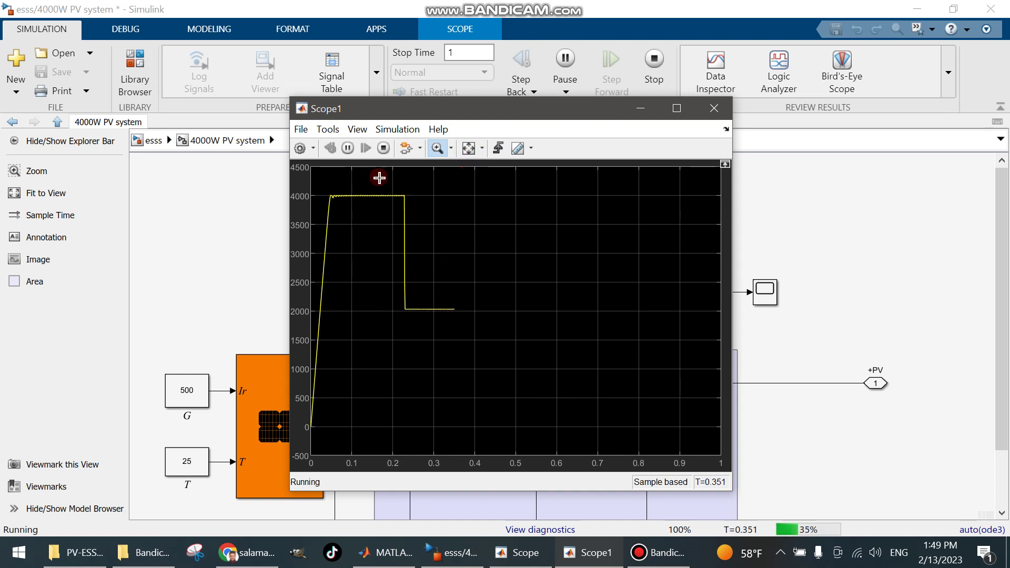
left_click(313, 148)
Step: Give Scope1 a white background with black axes
left_click(295, 184)
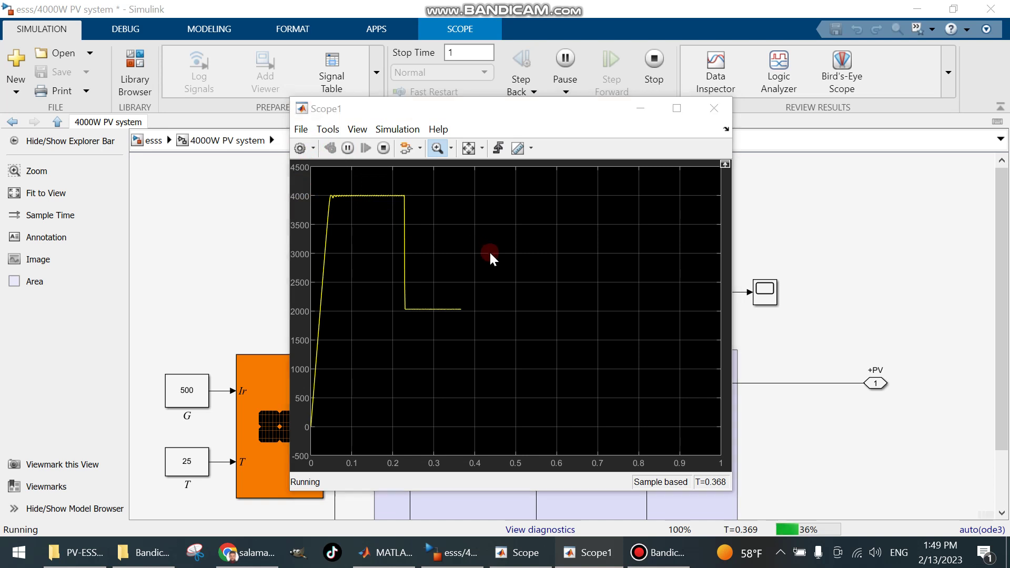
left_click(468, 206)
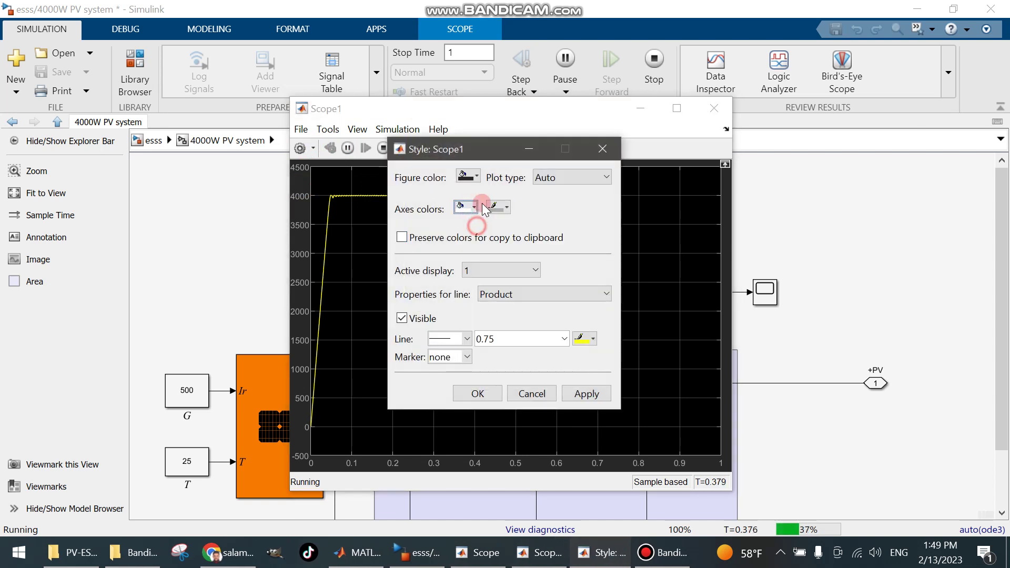
left_click(473, 177)
left_click(481, 196)
left_click(495, 206)
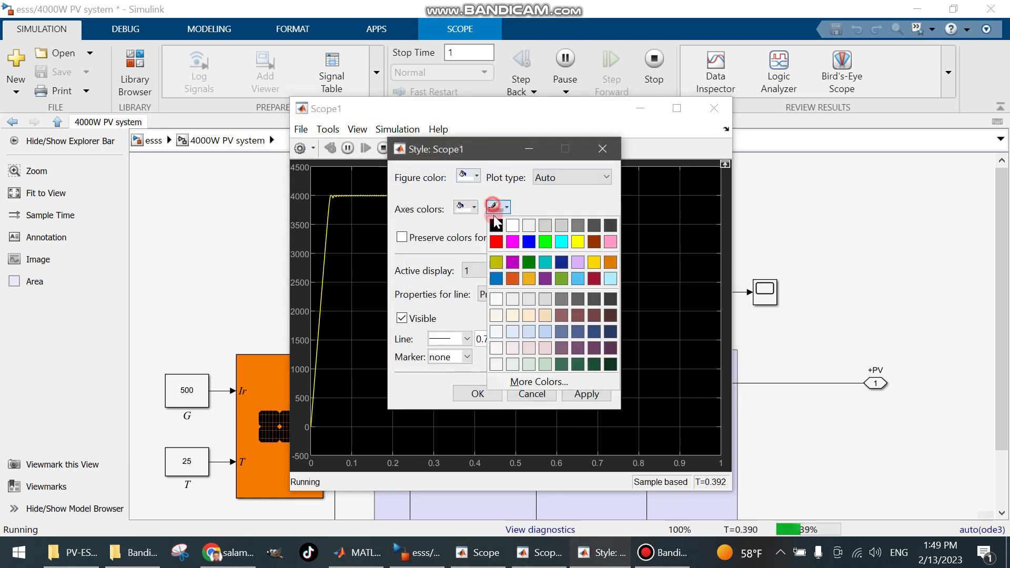
left_click(495, 225)
left_click(588, 394)
Step: Make the PV power trace a red line of width 2.0
left_click(585, 338)
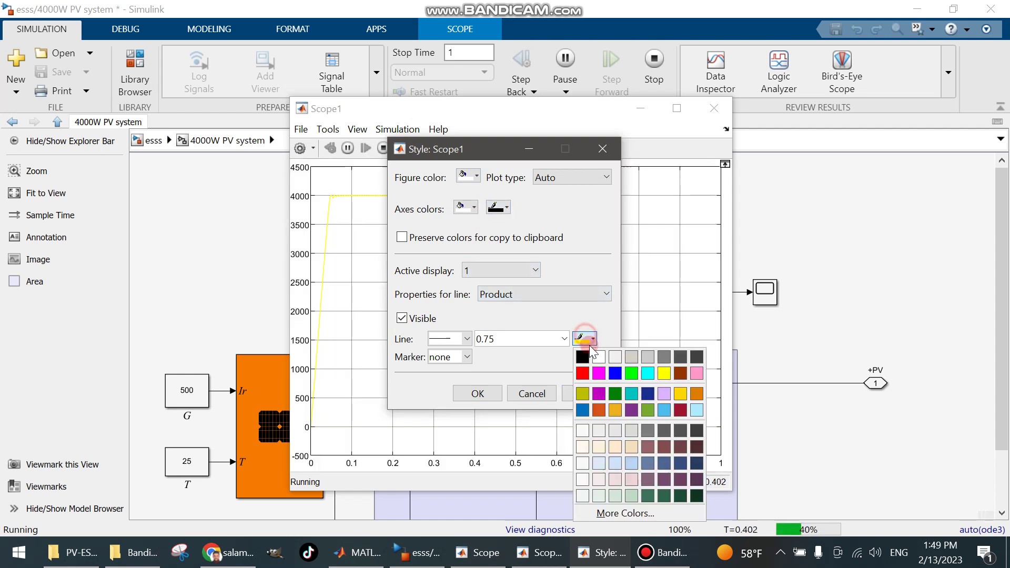
left_click(582, 373)
left_click(564, 339)
left_click(509, 379)
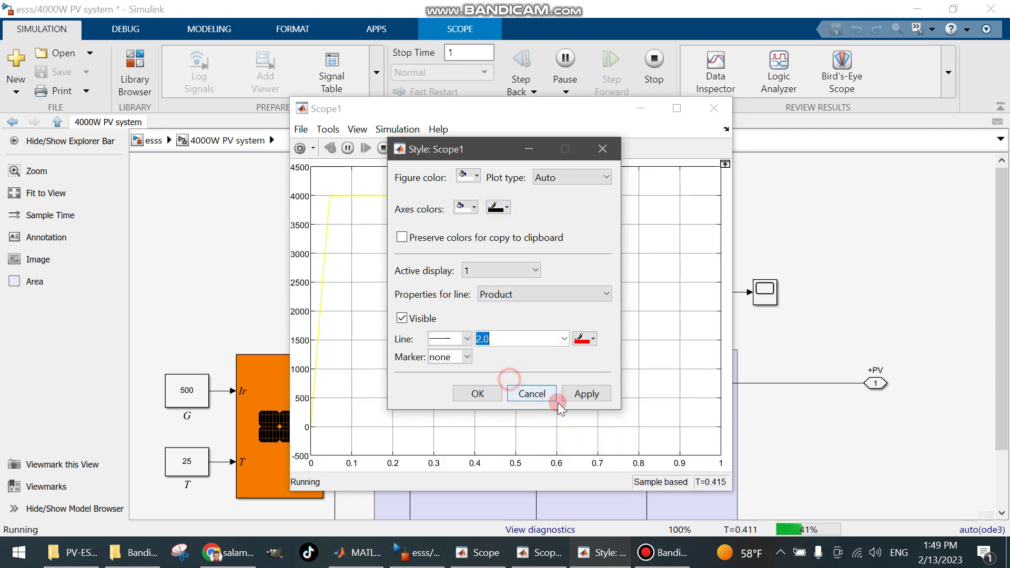
left_click(582, 394)
left_click(478, 392)
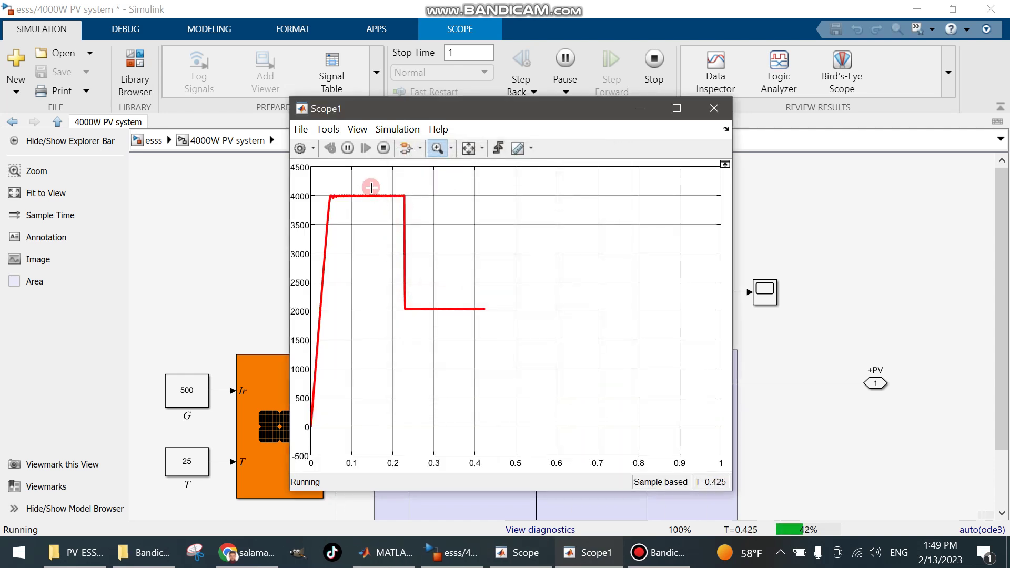
Step: Set the Scope1 Y-axis label to PV power(W) in the display settings
left_click(299, 148)
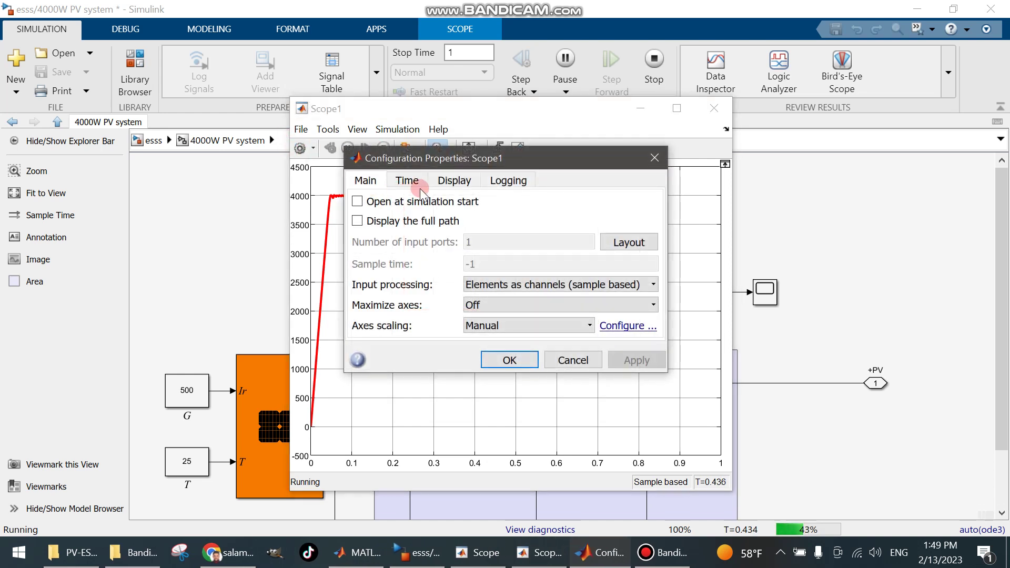
left_click(452, 182)
left_click(559, 321)
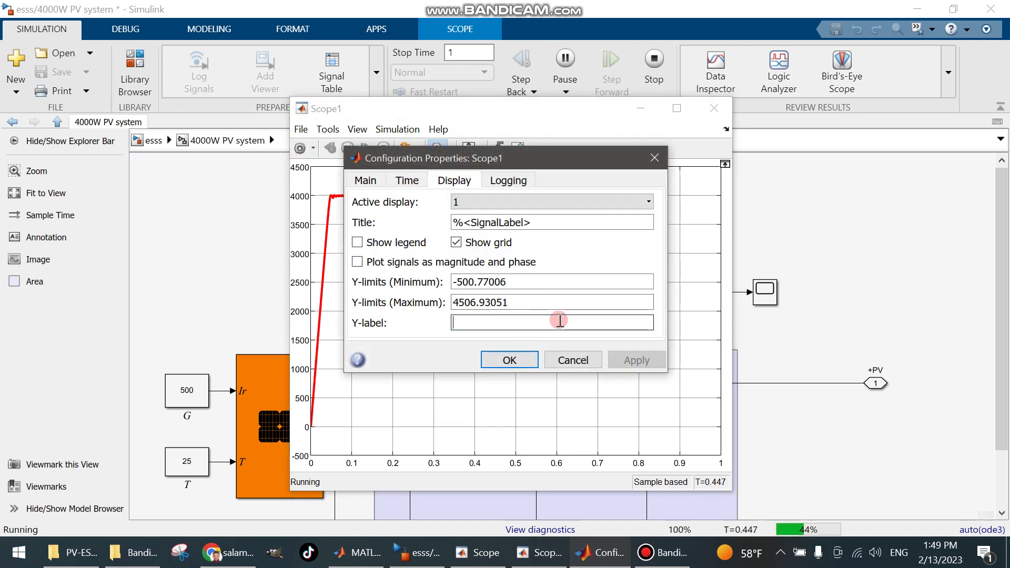
type("PV power(W")
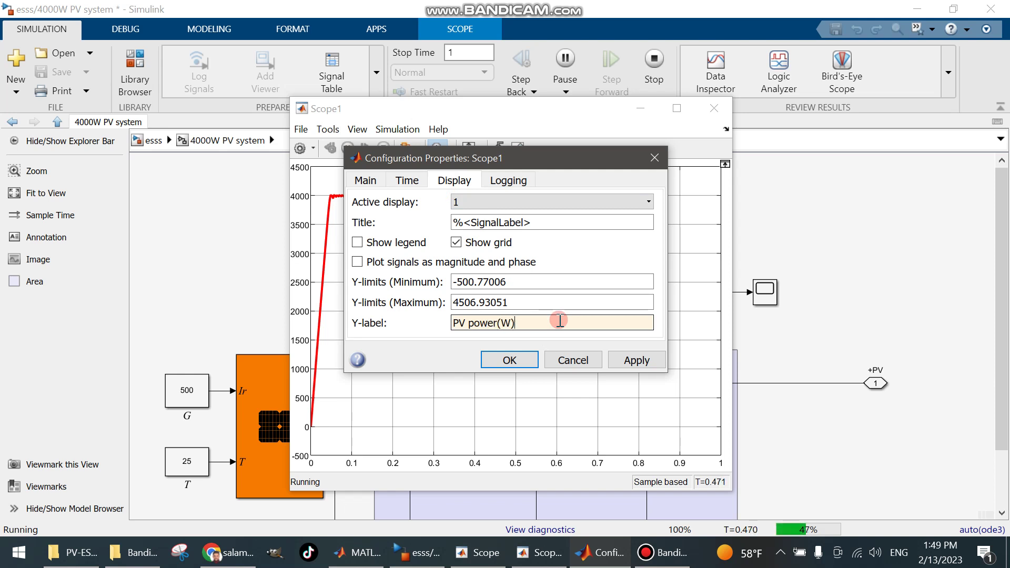
key("Return")
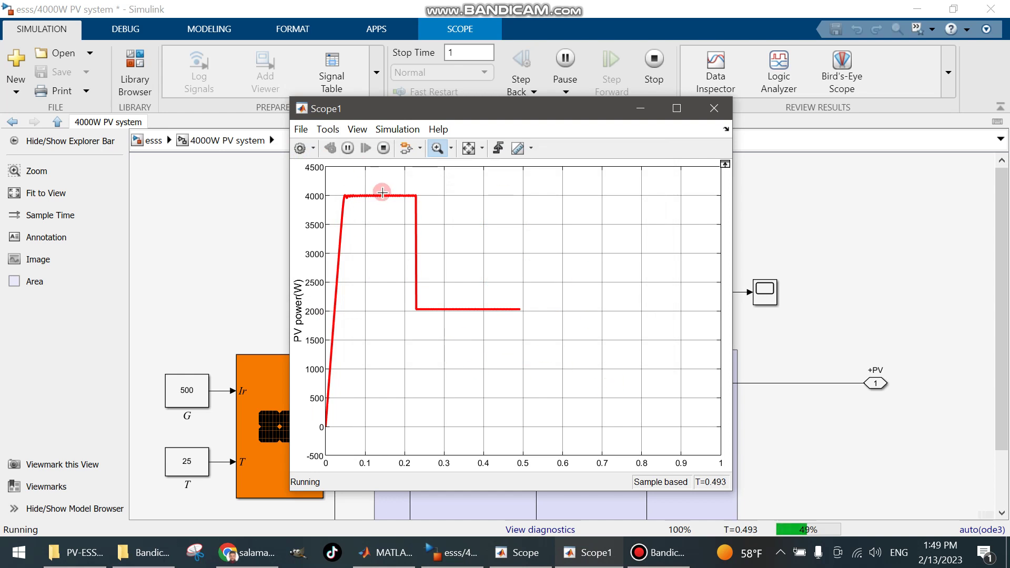
Step: Zoom into the 4000 W plateau, restore full axis limits, then close Scope1
left_click_drag(345, 185, 427, 217)
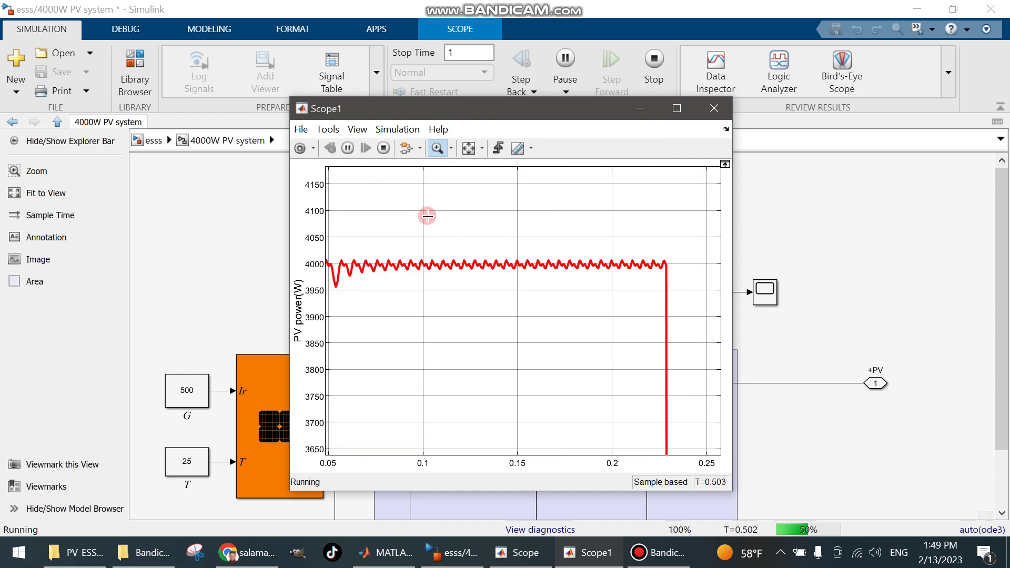
left_click(468, 149)
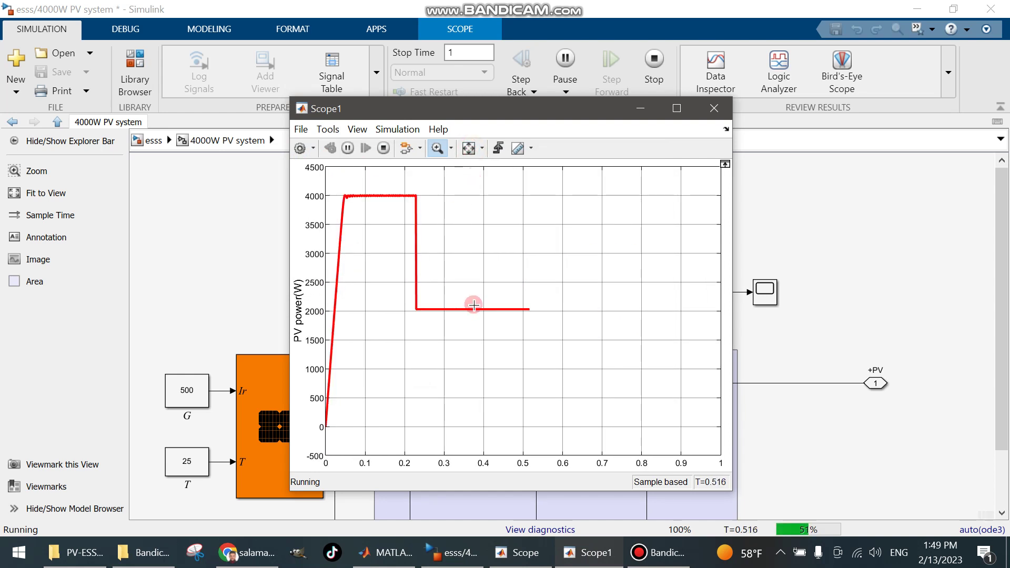
left_click(716, 111)
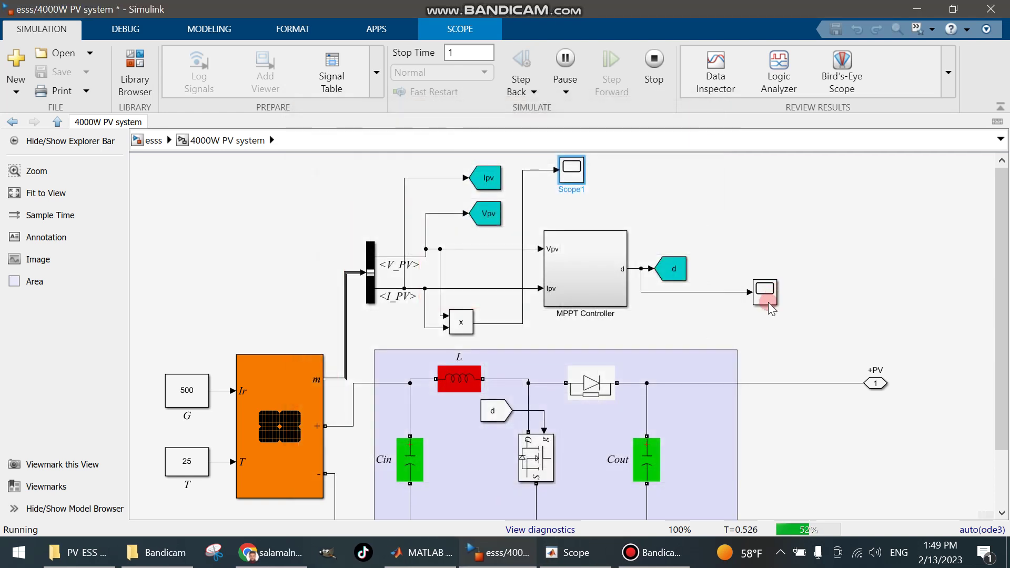
Step: Open the duty-cycle Scope and zoom in until individual pulses are visible
double_click(764, 292)
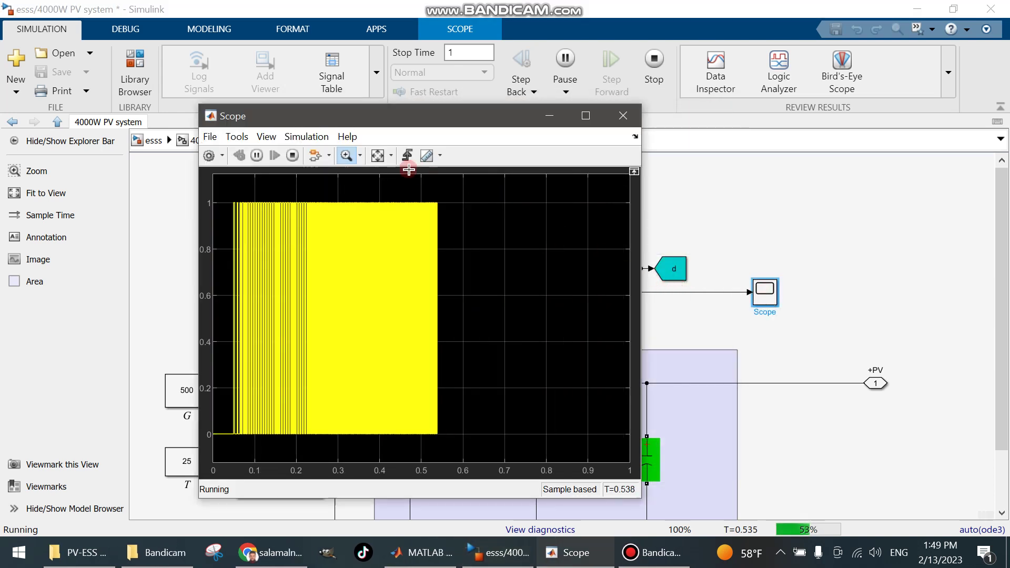
left_click_drag(341, 192, 388, 198)
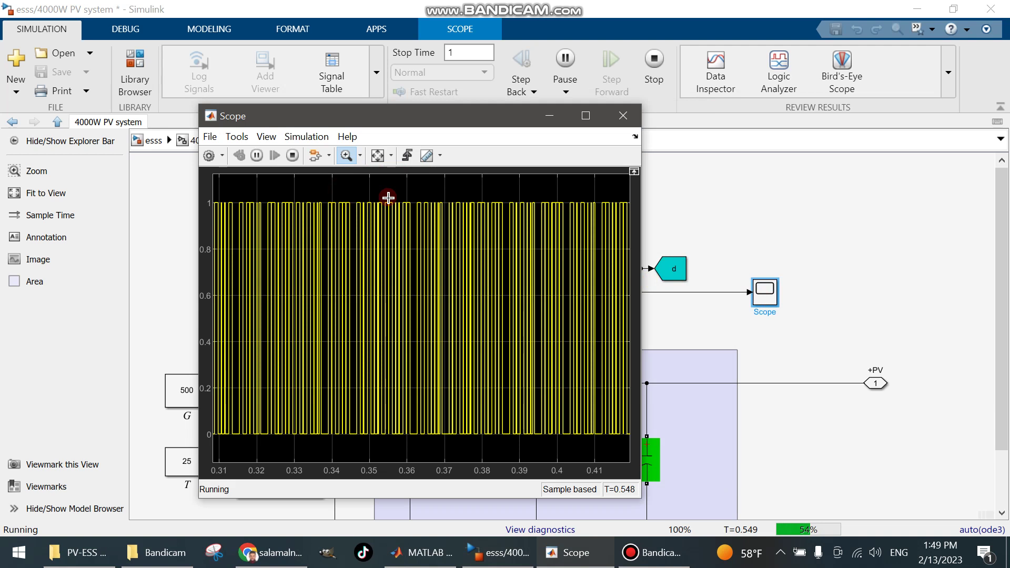
left_click(396, 197)
left_click(352, 192)
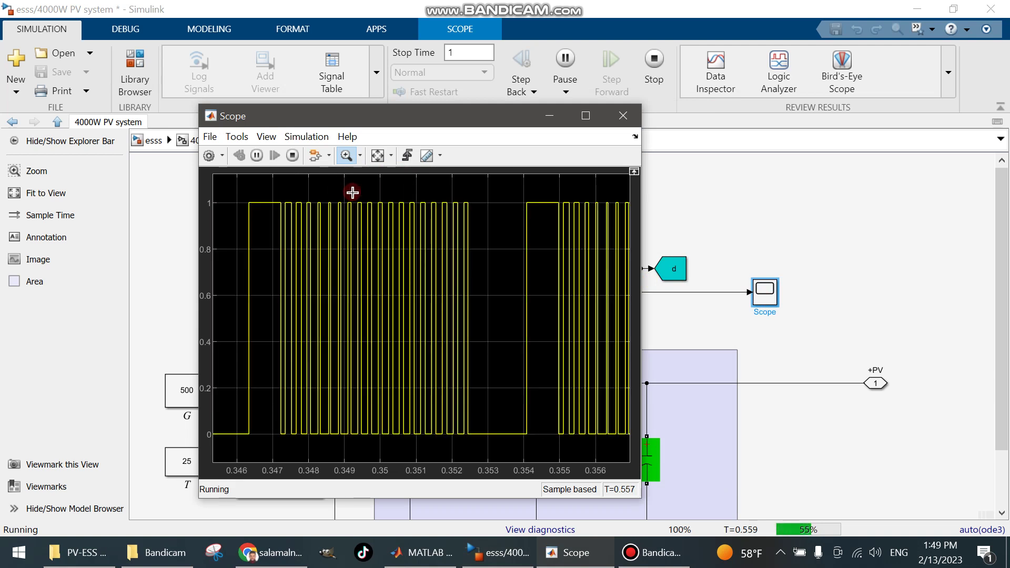
left_click(323, 191)
Step: Fit the duty-cycle plot to view, close the Scope, and return to the top-level esss model
left_click(376, 156)
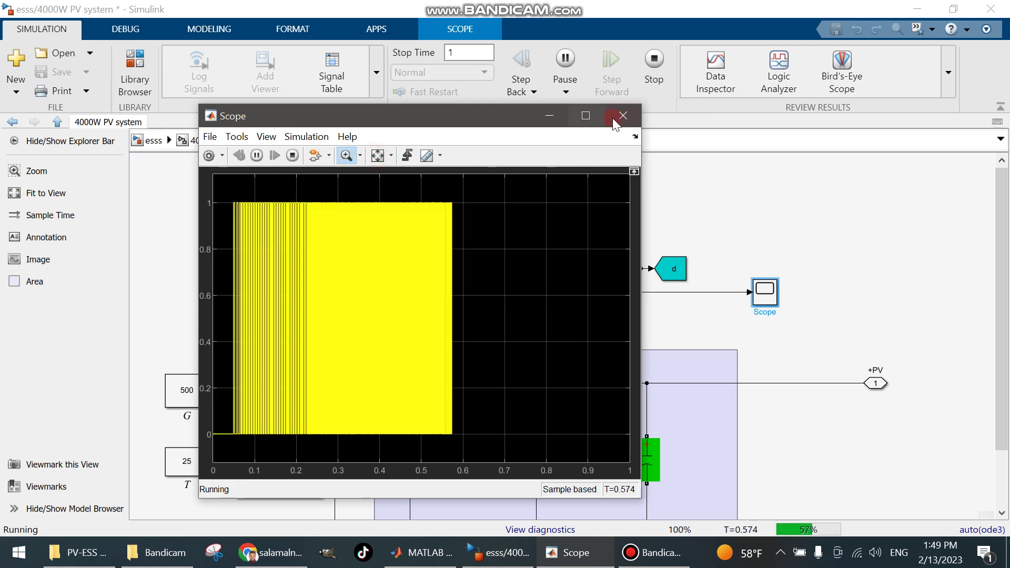
left_click(621, 116)
left_click(181, 147)
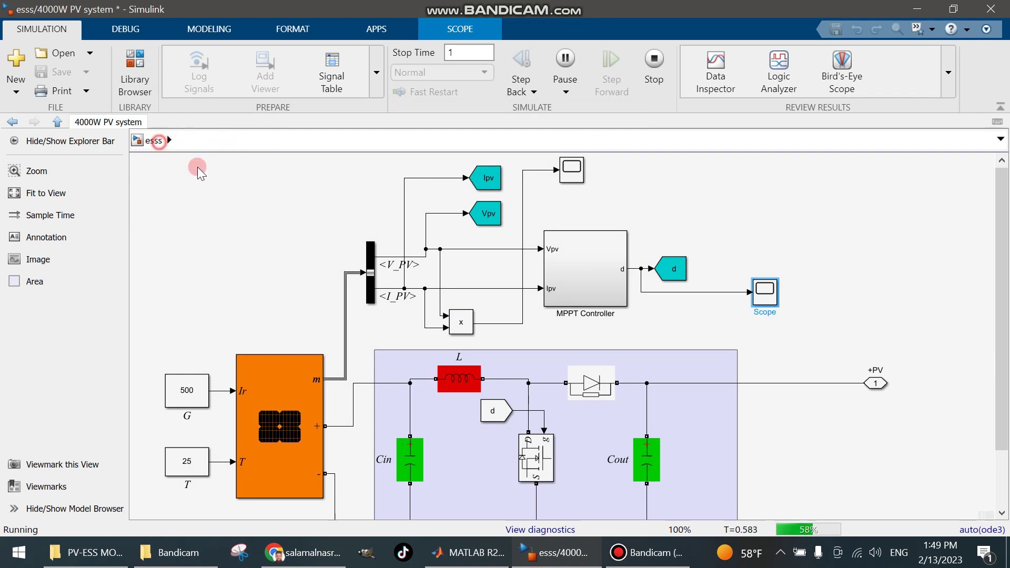
Step: Open the Battery charging of E.V subsystem and bring its battery measurement area into view
double_click(561, 422)
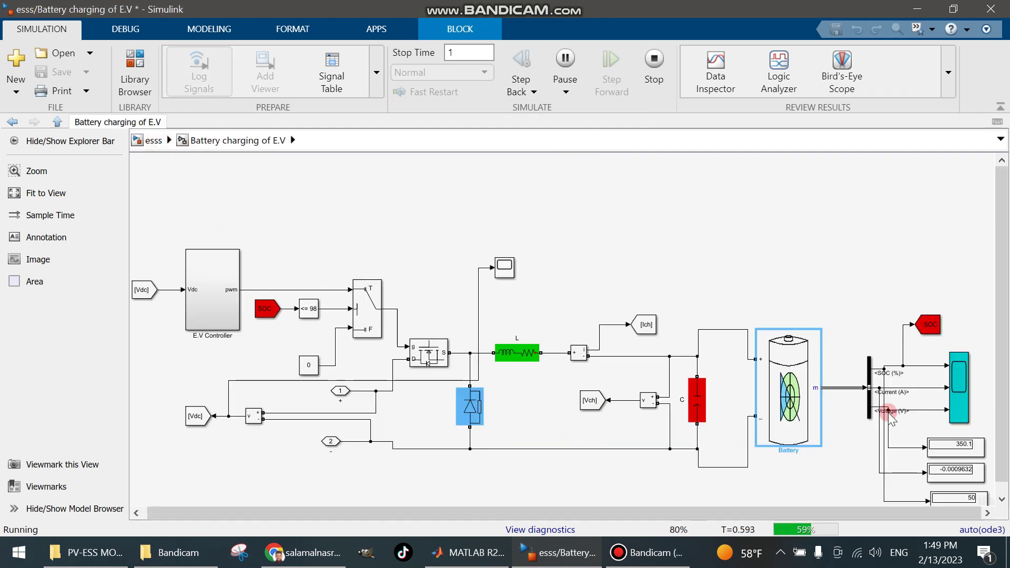
scroll(904, 466, "down", 1)
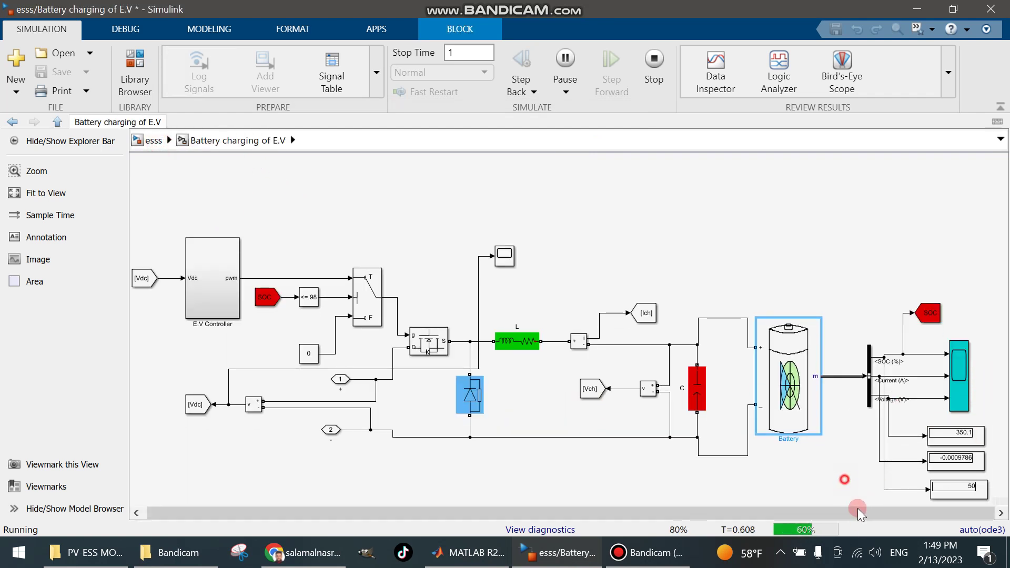
left_click(897, 489)
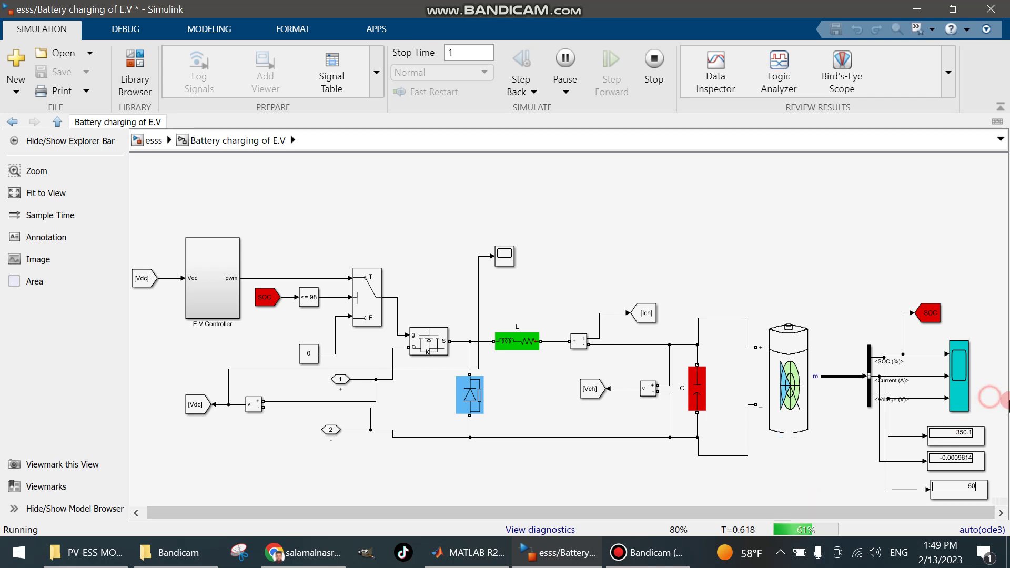
left_click_drag(912, 398, 925, 529)
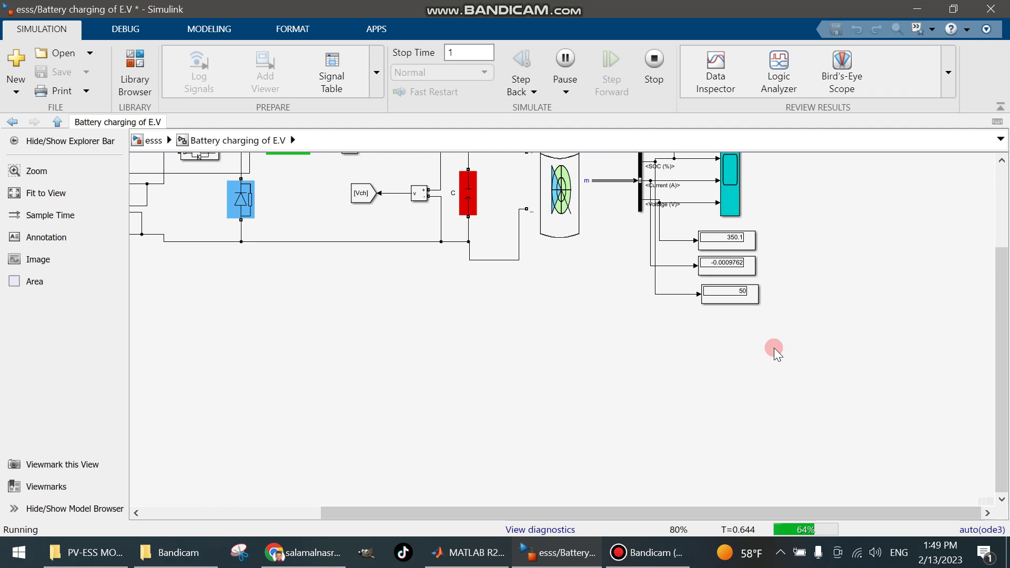
scroll(775, 349, "up", 2)
left_click_drag(1001, 339, 985, 274)
Step: Show live value labels on the SOC, Current and Voltage signal lines
left_click(664, 213)
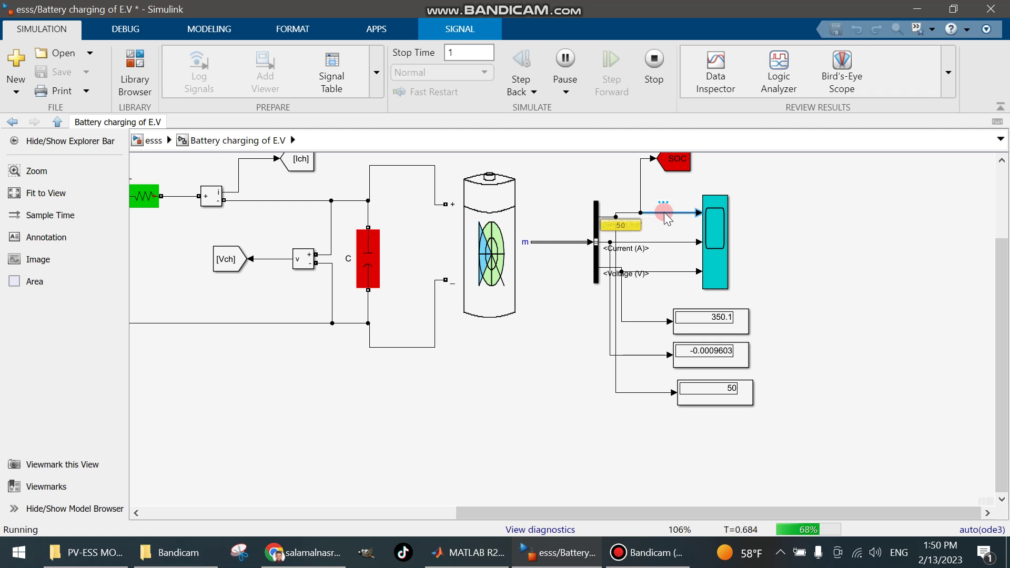
left_click(659, 243)
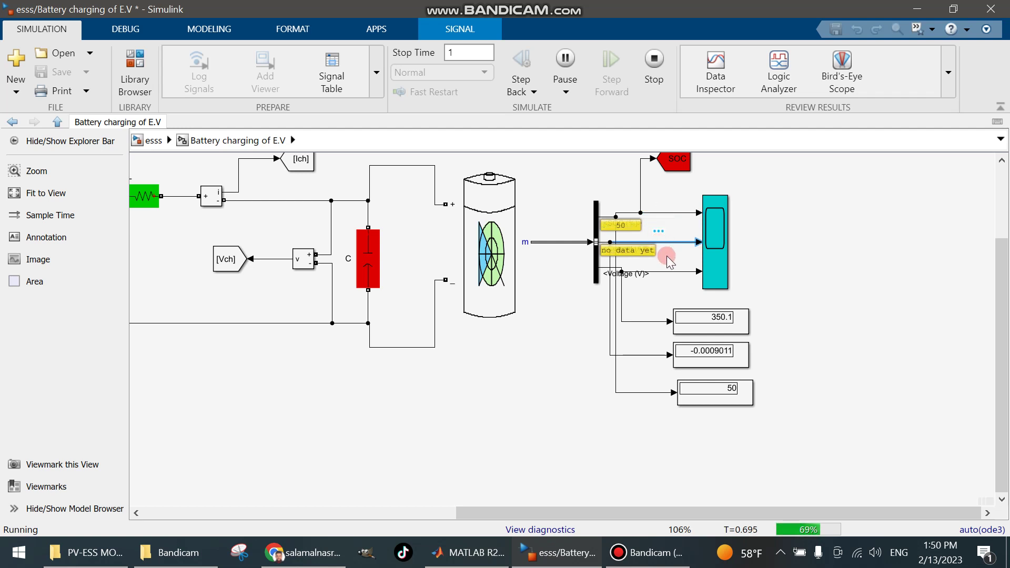
left_click(660, 278)
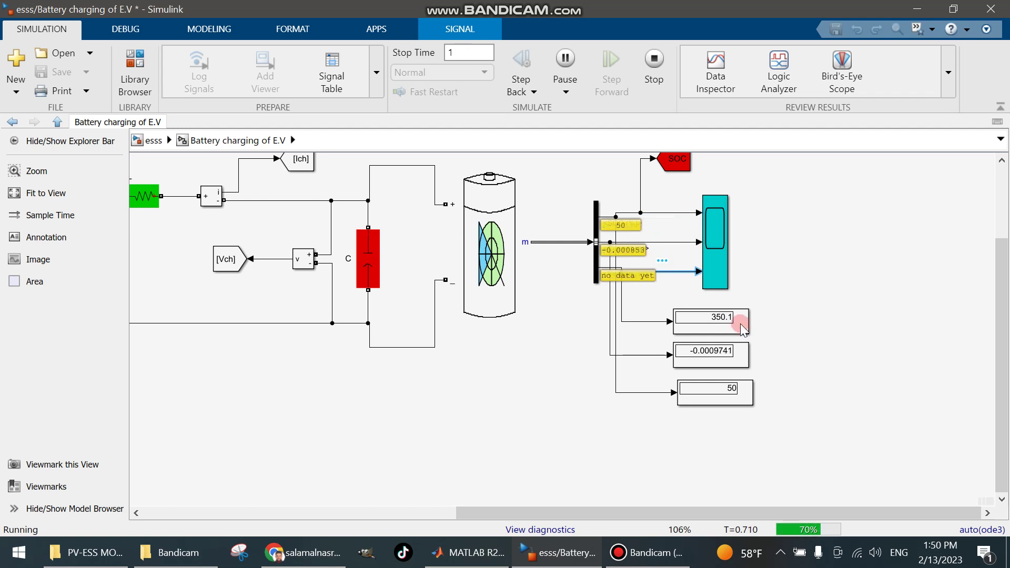
left_click(685, 319)
Step: Move the 350.1 voltage Display block right and open the battery measurement Scope
left_click(719, 326)
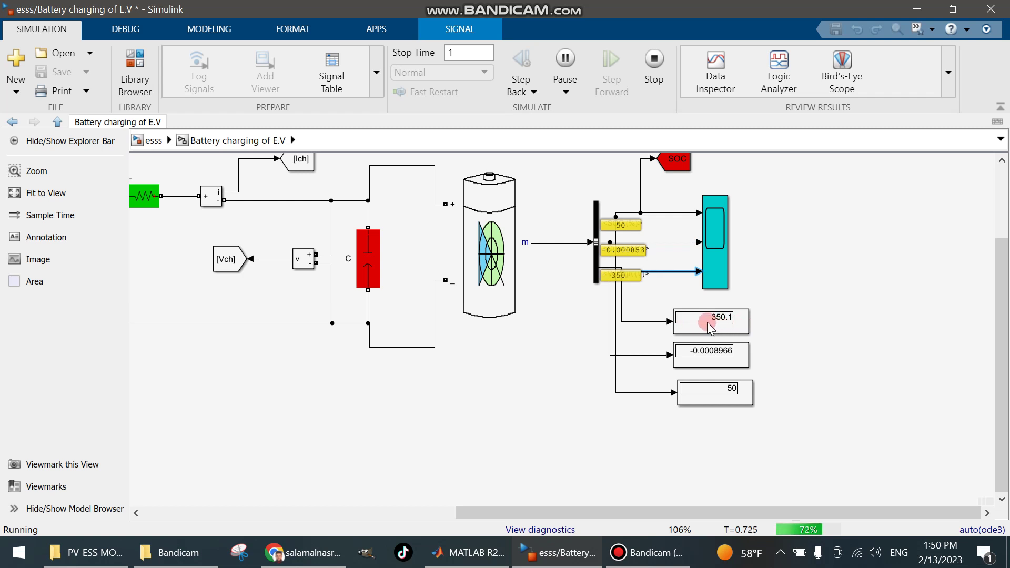
left_click_drag(707, 321, 757, 318)
left_click(716, 274)
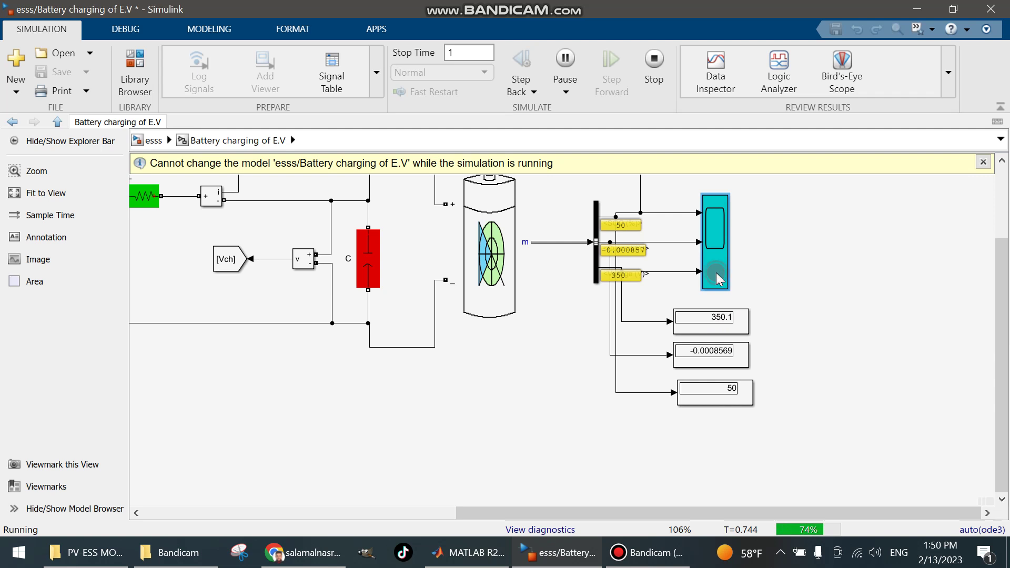
double_click(716, 273)
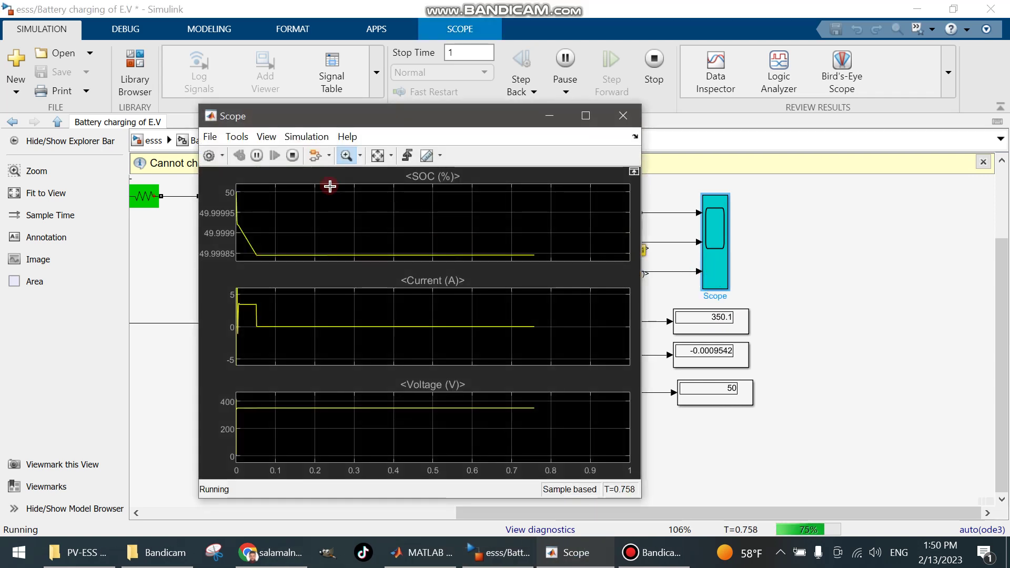
Step: Stop the simulation at T=0.770, zoom the Current plot to about 0.16–0.38 s, then rescale
left_click(292, 157)
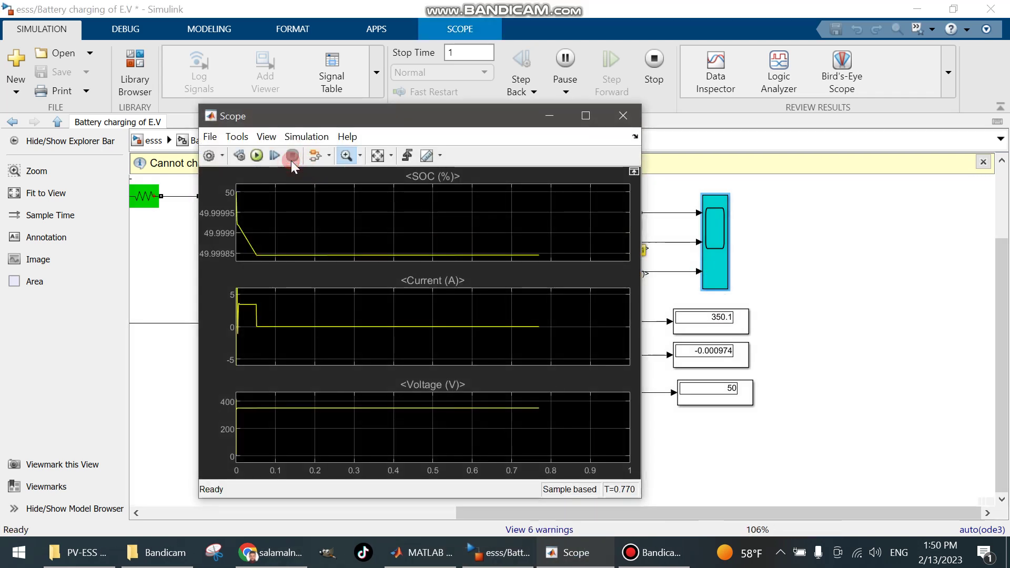
left_click(376, 156)
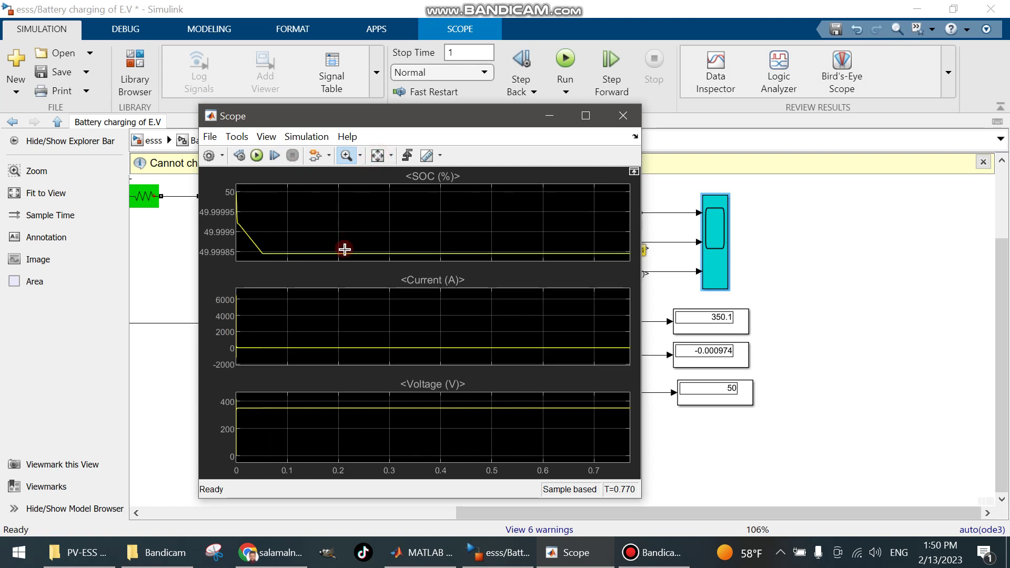
left_click_drag(340, 357, 339, 353)
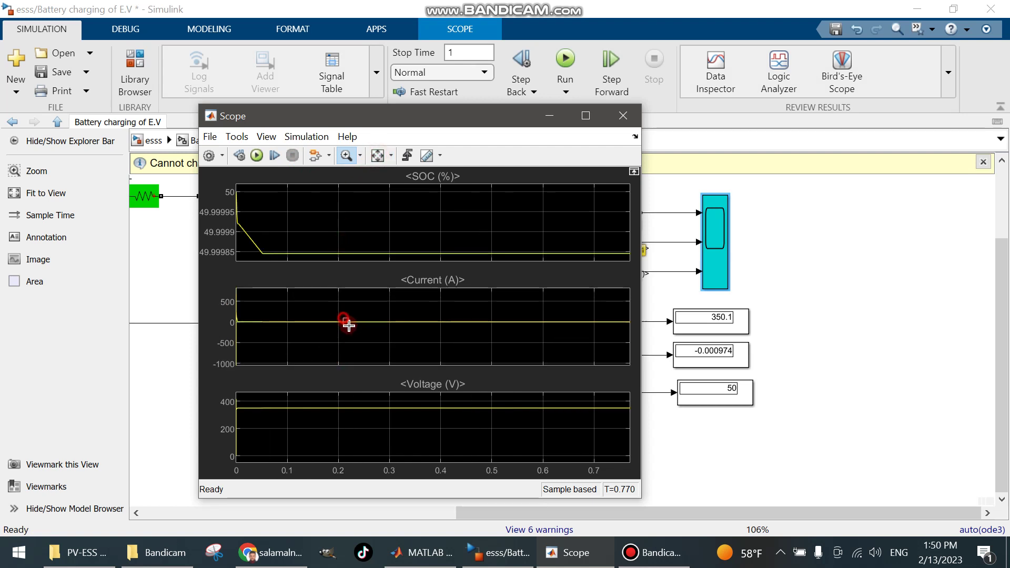
left_click(347, 323)
left_click_drag(344, 314, 341, 327)
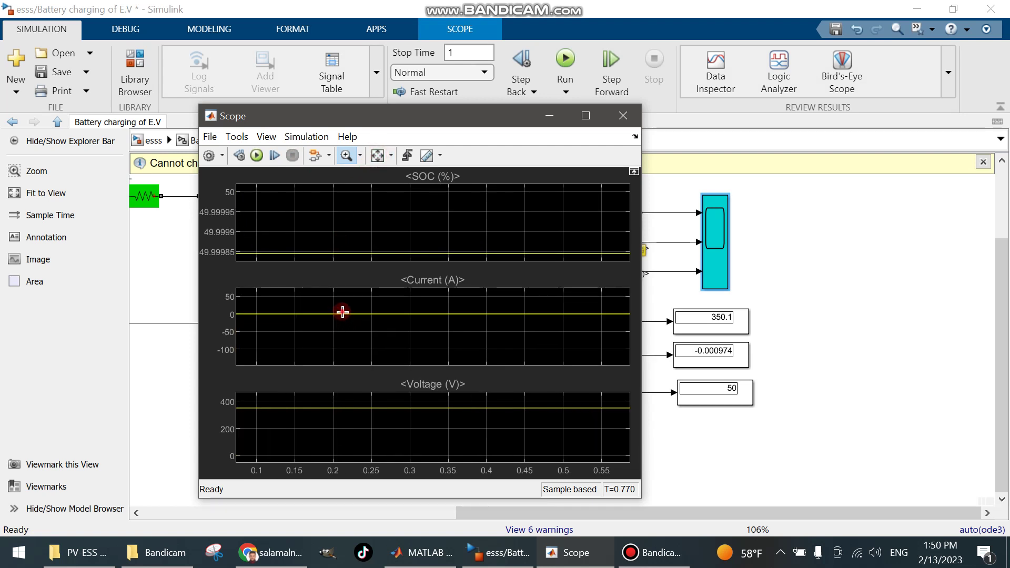
left_click(344, 323)
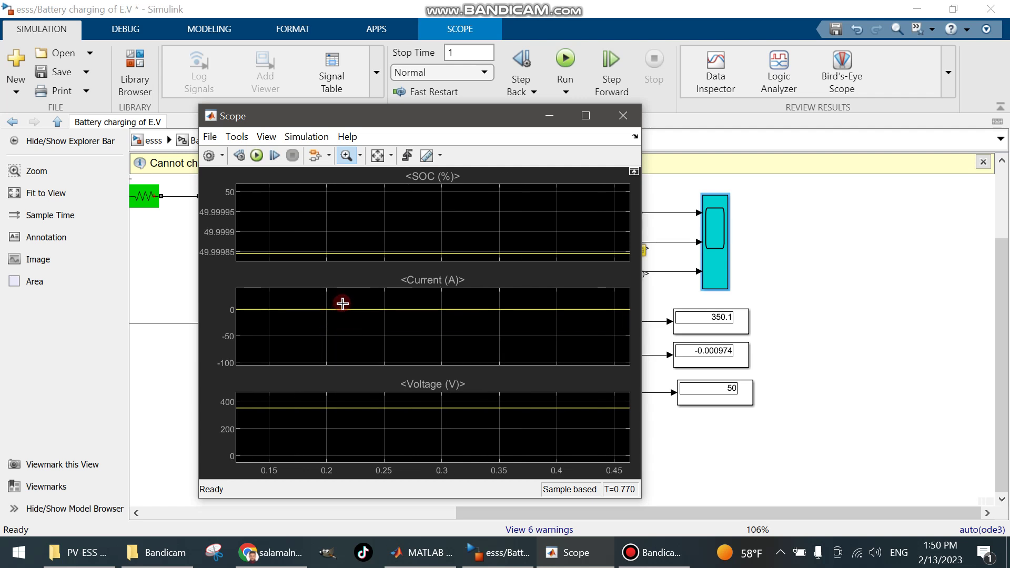
left_click_drag(343, 314, 341, 336)
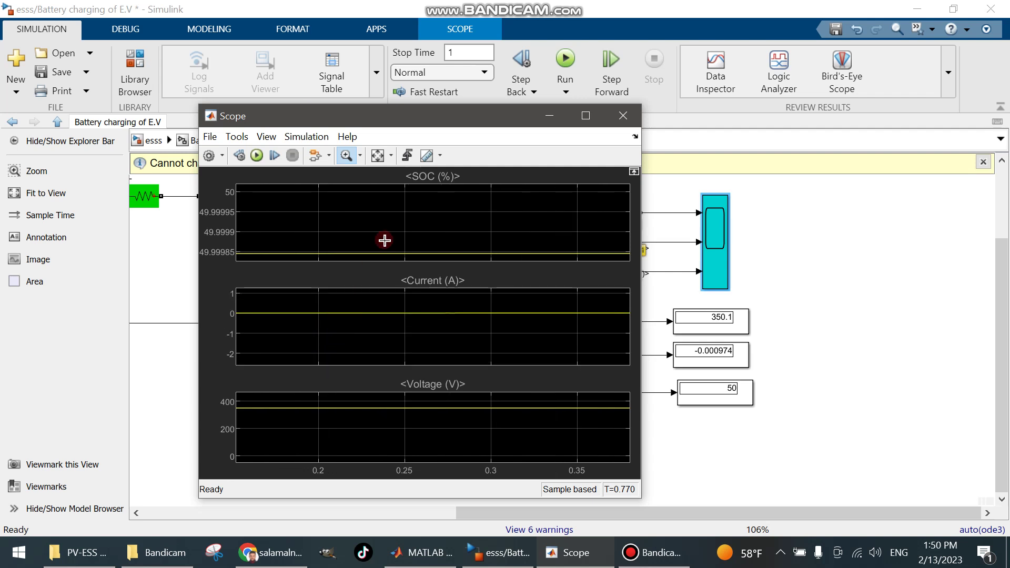
left_click(378, 156)
Step: Zoom SOC to the first 0.1 s, then narrow Voltage to 340–370 V and Current to −40…20
left_click_drag(291, 244, 226, 242)
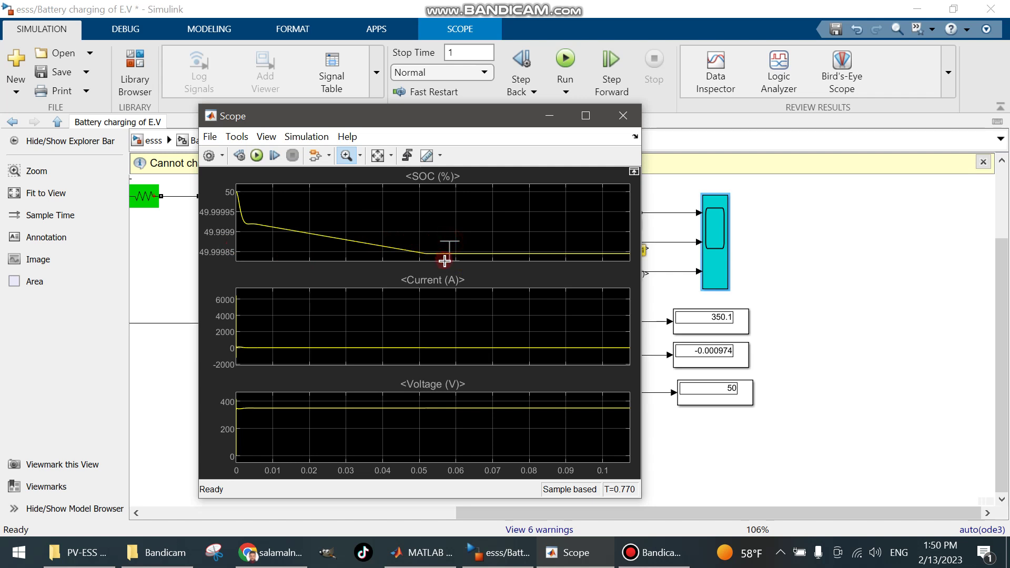
left_click_drag(444, 261, 445, 239)
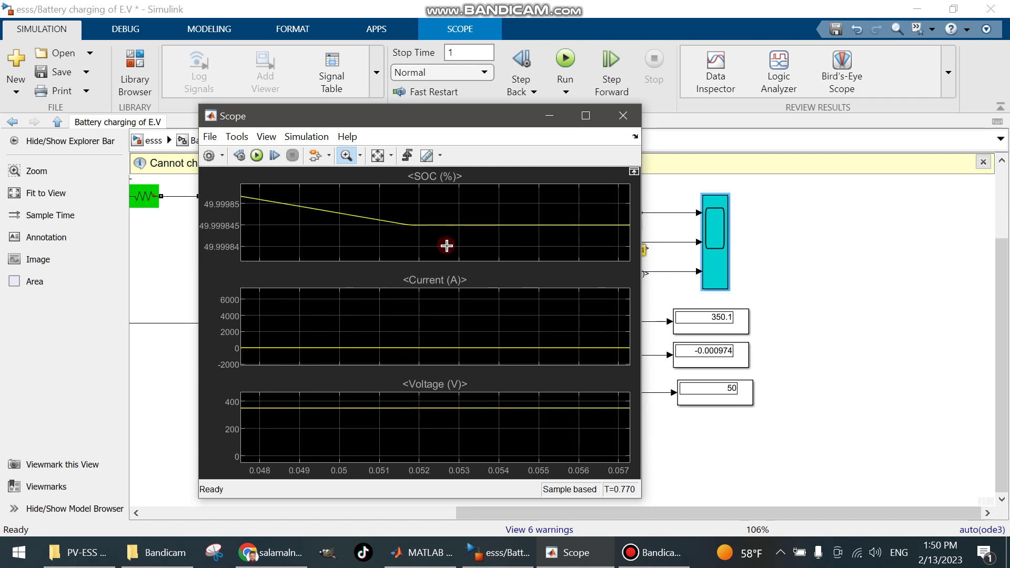
left_click(378, 156)
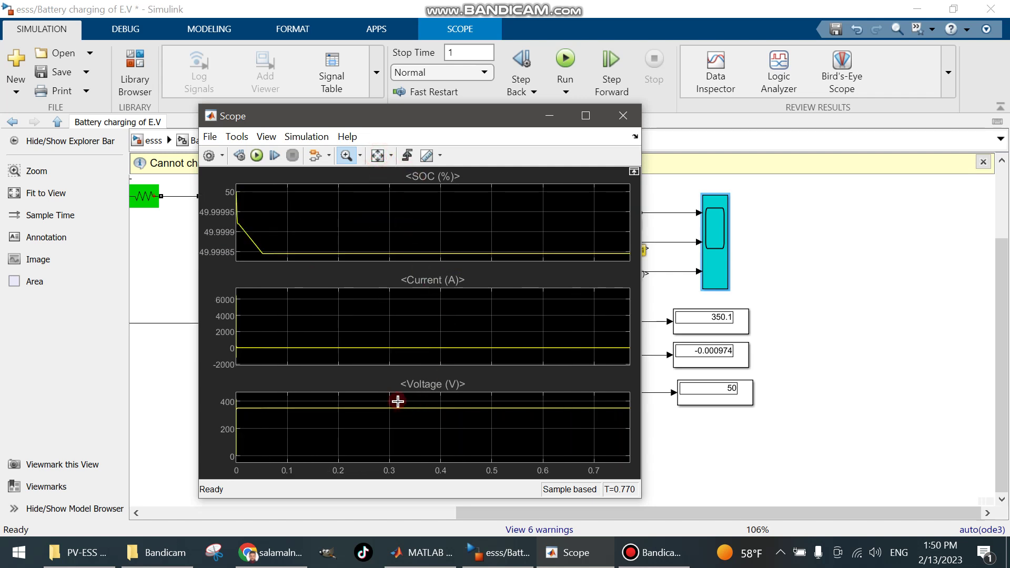
left_click_drag(399, 415, 404, 454)
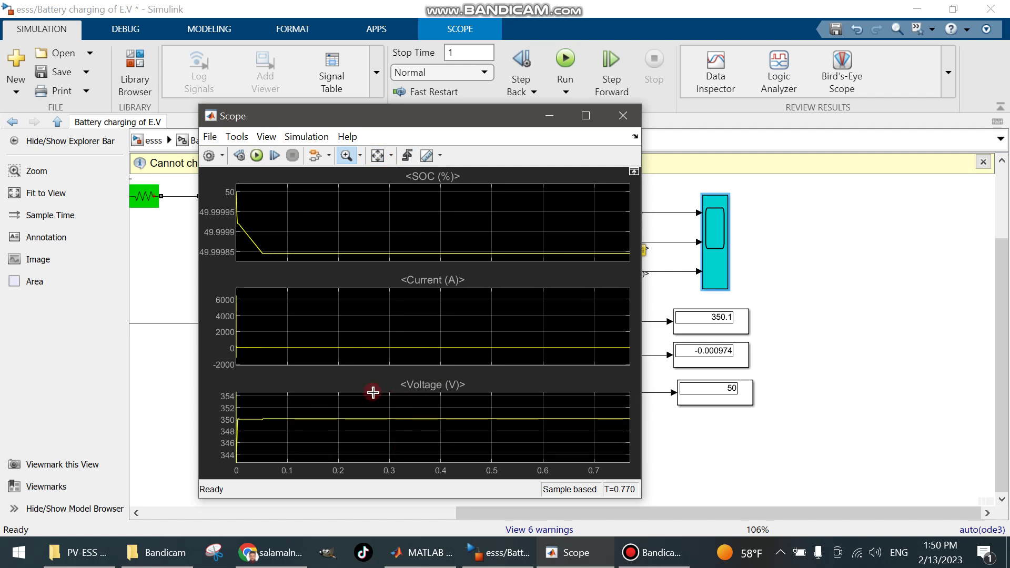
left_click_drag(273, 341, 271, 356)
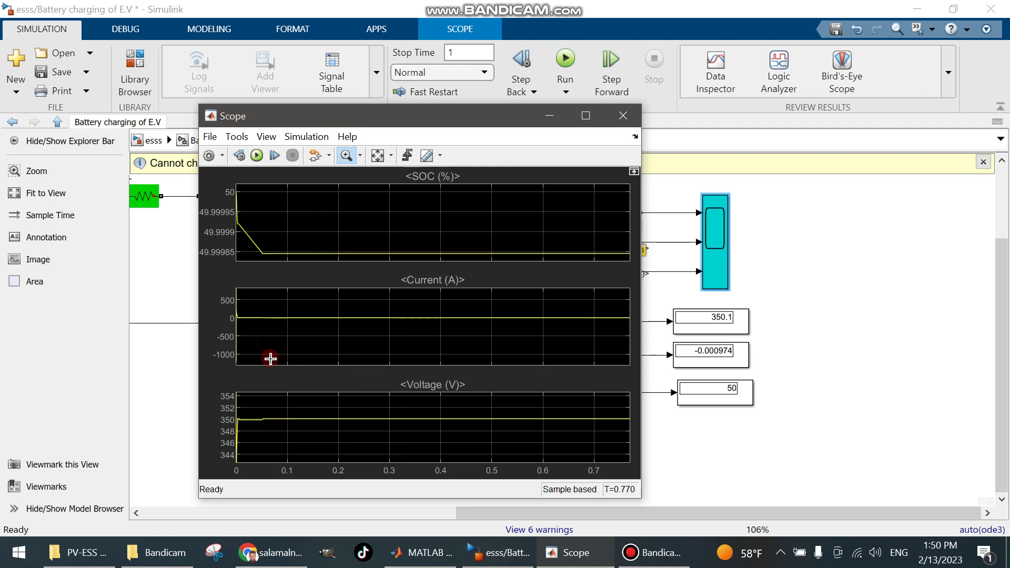
left_click_drag(275, 309, 271, 338)
left_click_drag(265, 300, 268, 346)
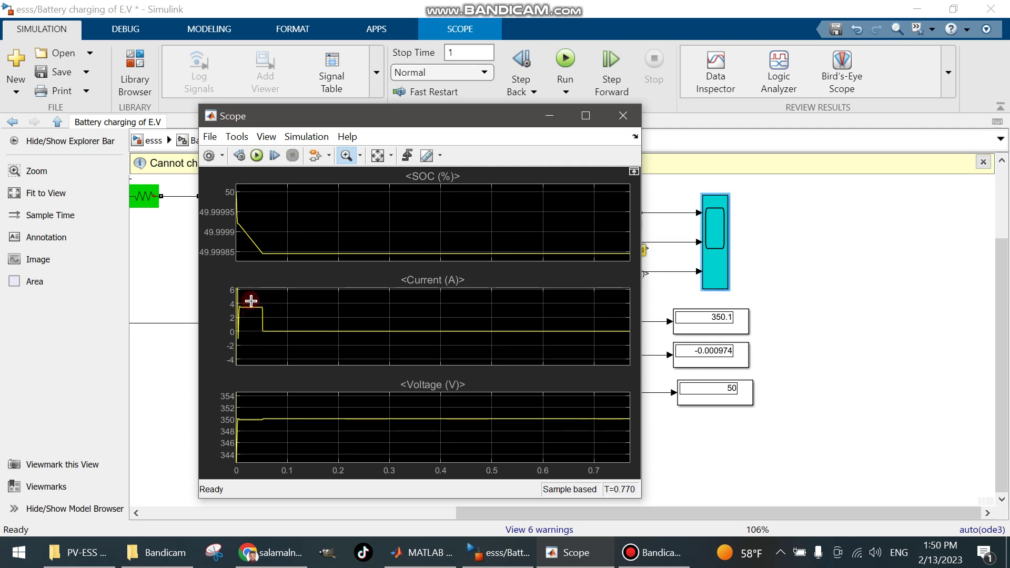
Step: Zoom all plots to about 0.03–0.09 s on the current drop, then minimize the Scope
left_click_drag(251, 301, 287, 343)
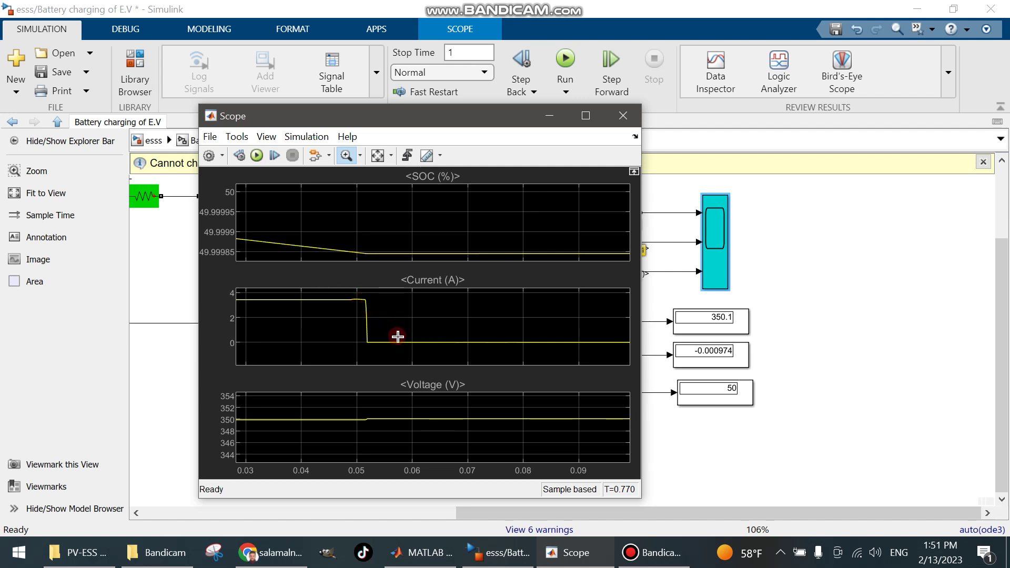
left_click_drag(398, 336, 425, 355)
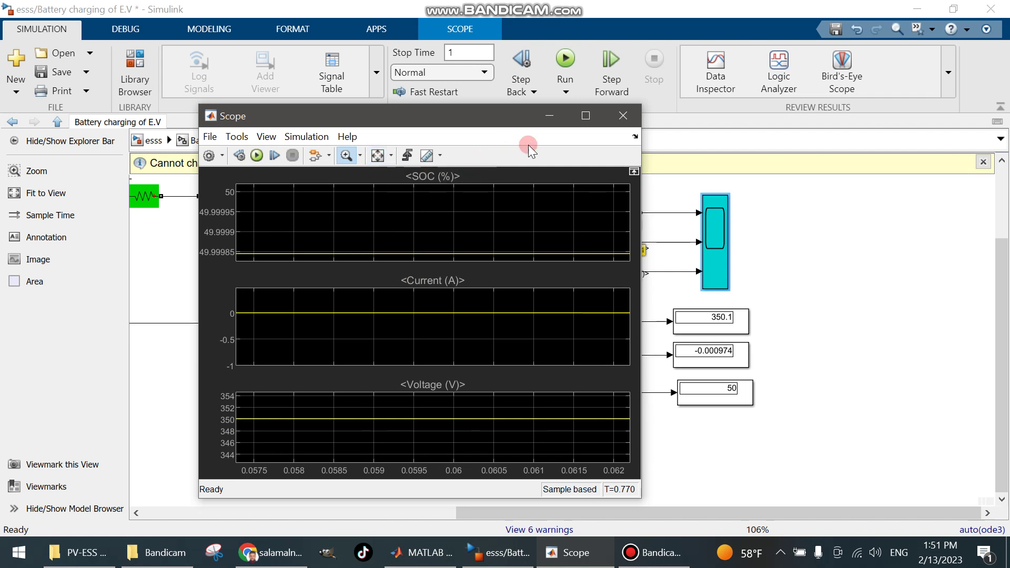
left_click(549, 115)
Step: Select the Battery block and zoom the canvas out to 60% to show the whole circuit
left_click(499, 192)
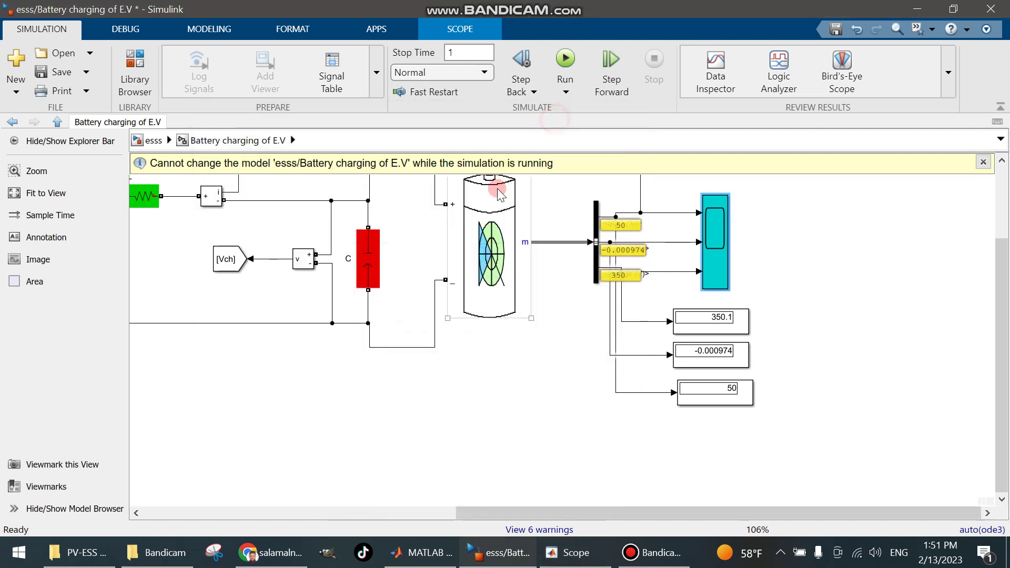
scroll(506, 256, "up", 3)
left_click(506, 256)
scroll(506, 256, "down", 5)
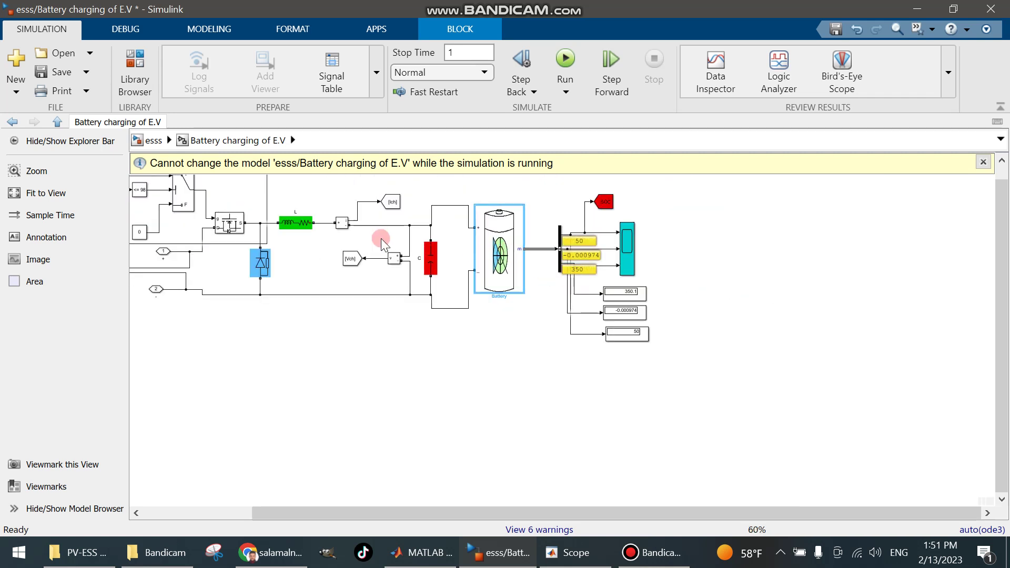